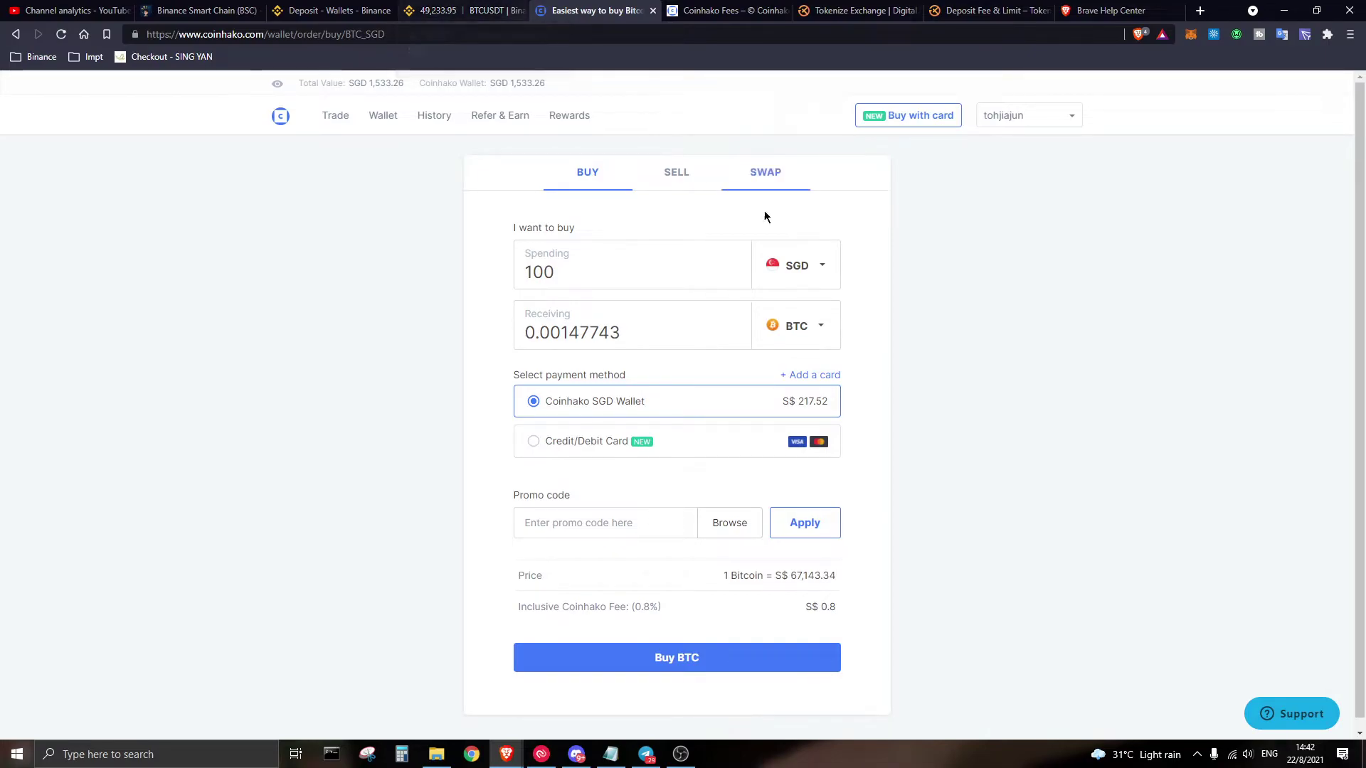
# Step: Switch to Binance's BTC/USDT spot page, glance at Coinhako, and click the Market Total field
pyautogui.click(482, 9)
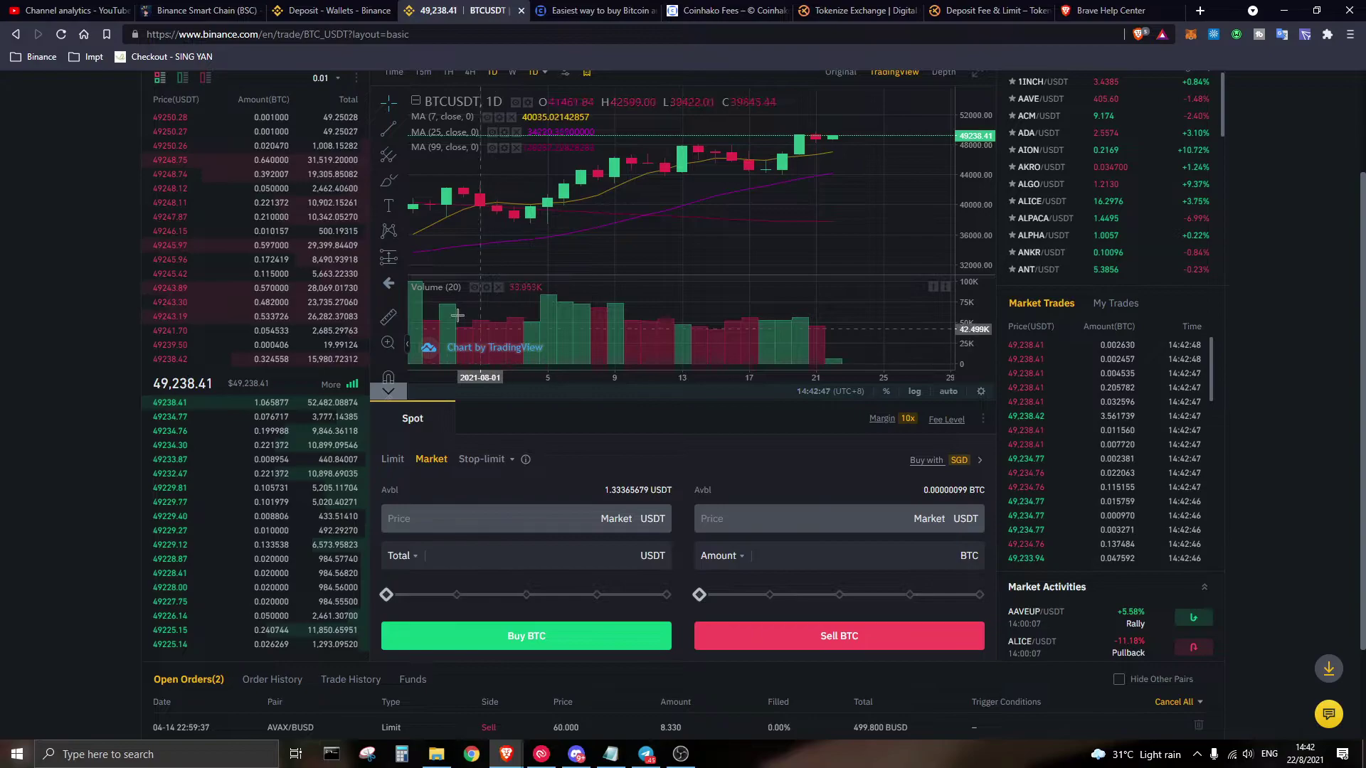
pyautogui.scroll(-2, 712, 299)
pyautogui.click(920, 557)
pyautogui.scroll(1, 919, 557)
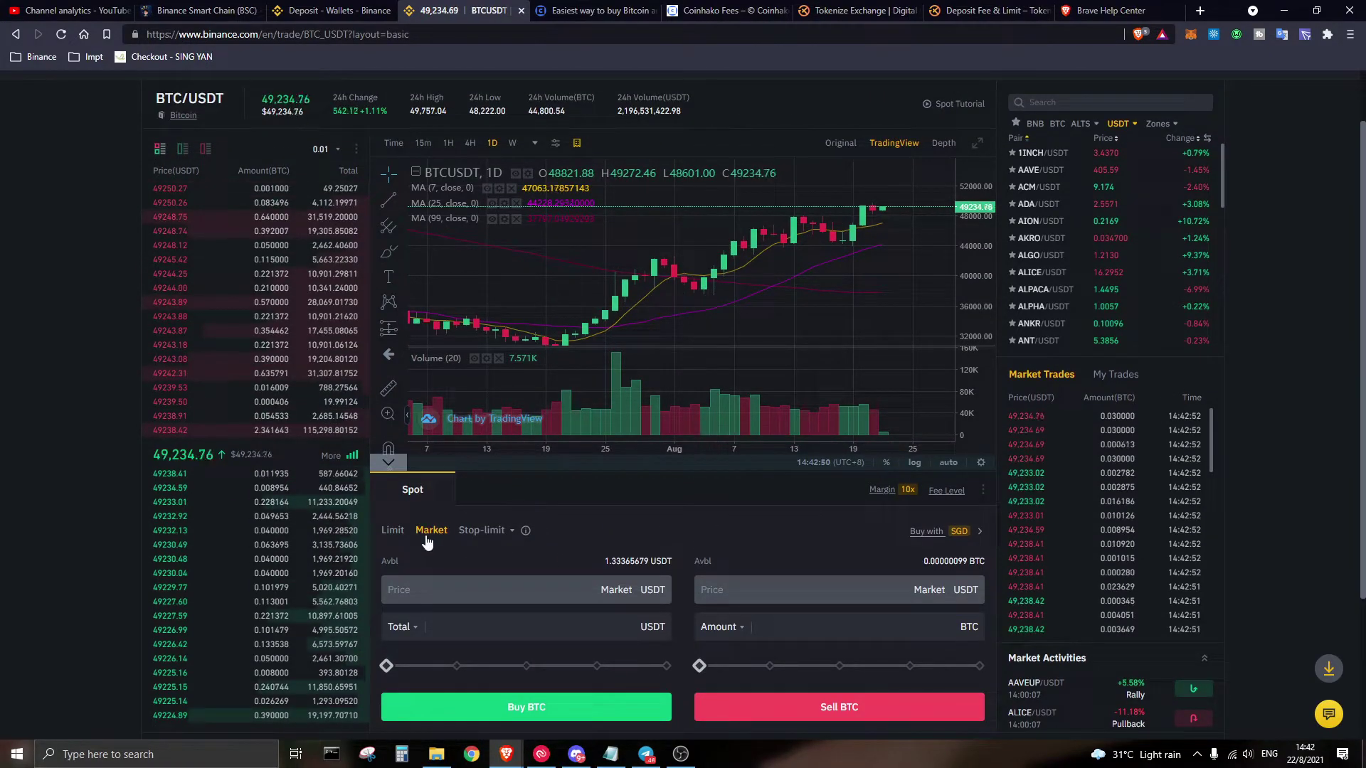
pyautogui.click(596, 11)
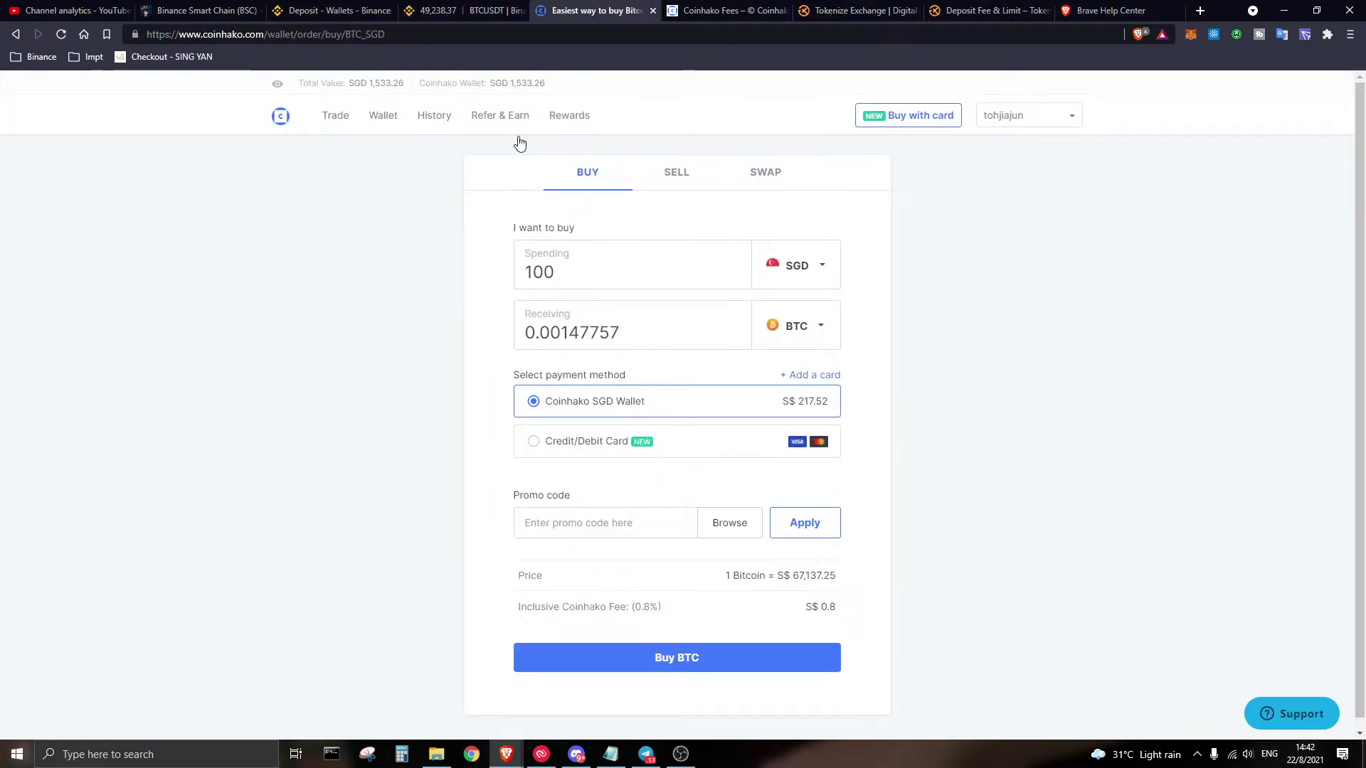
pyautogui.click(484, 11)
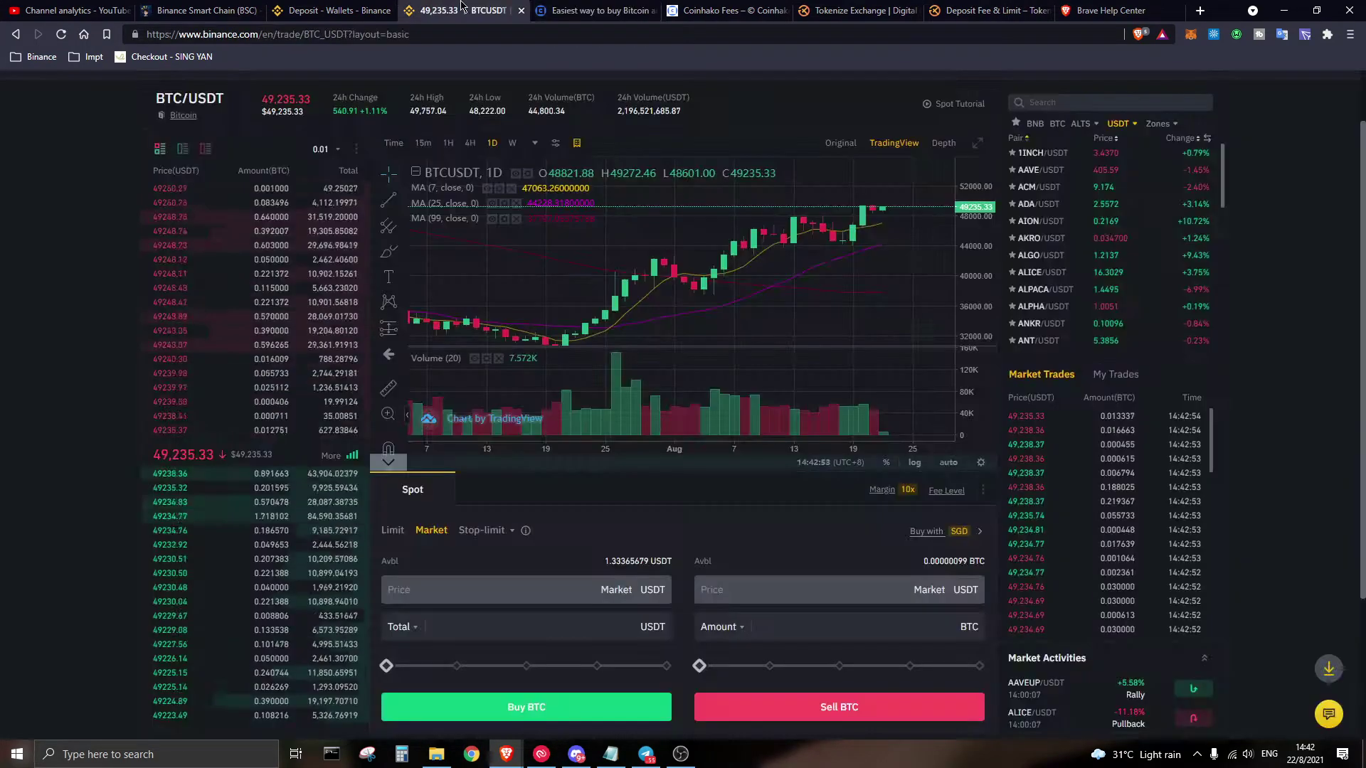
pyautogui.click(584, 626)
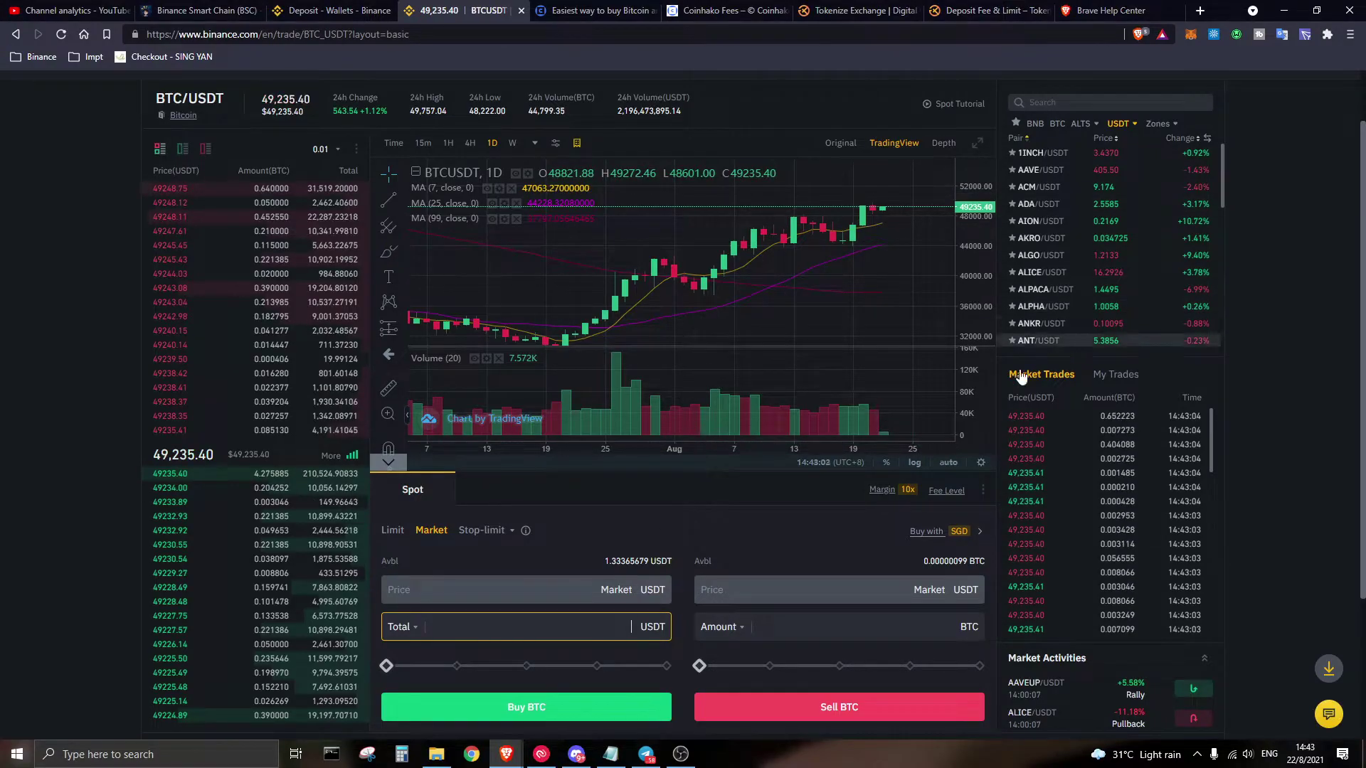
# Step: Switch the Binance buy form to a limit order priced at 48000 USDT
pyautogui.click(392, 530)
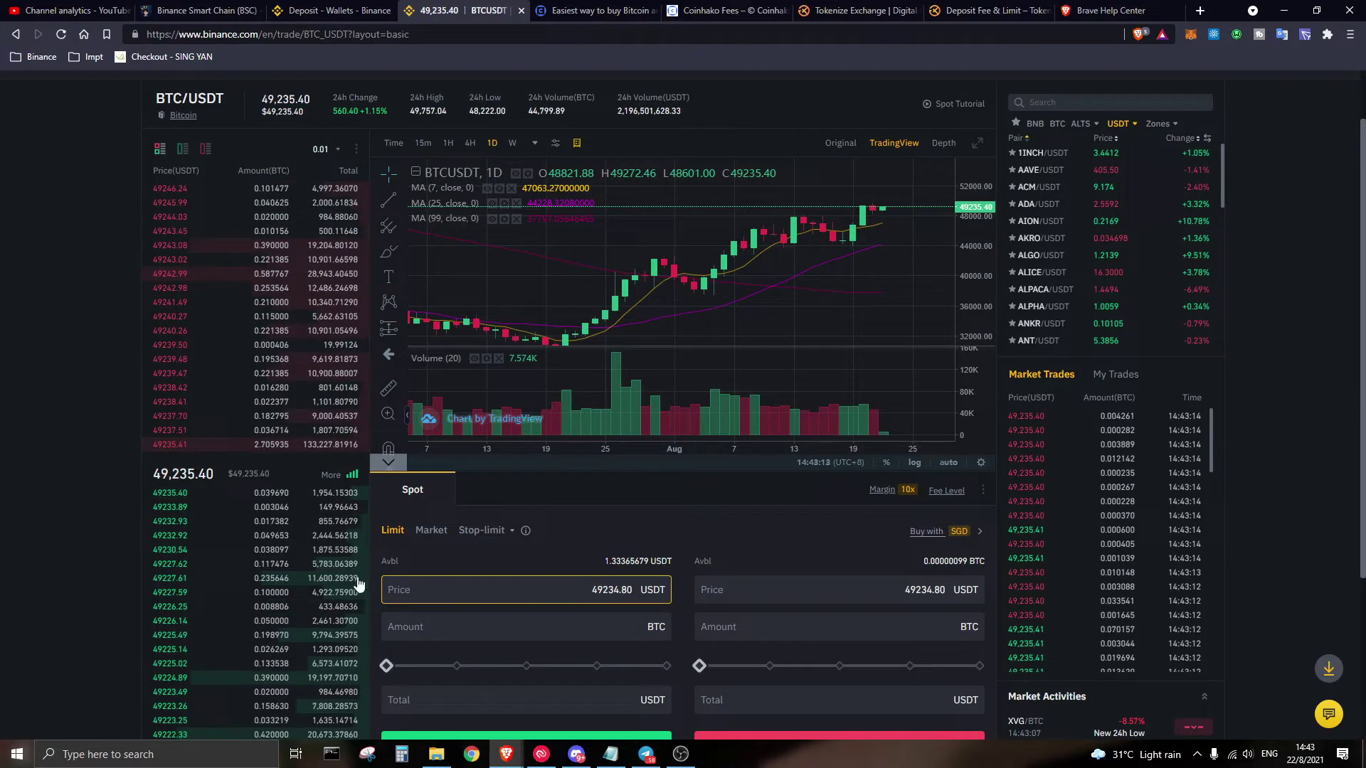
pyautogui.click(634, 592)
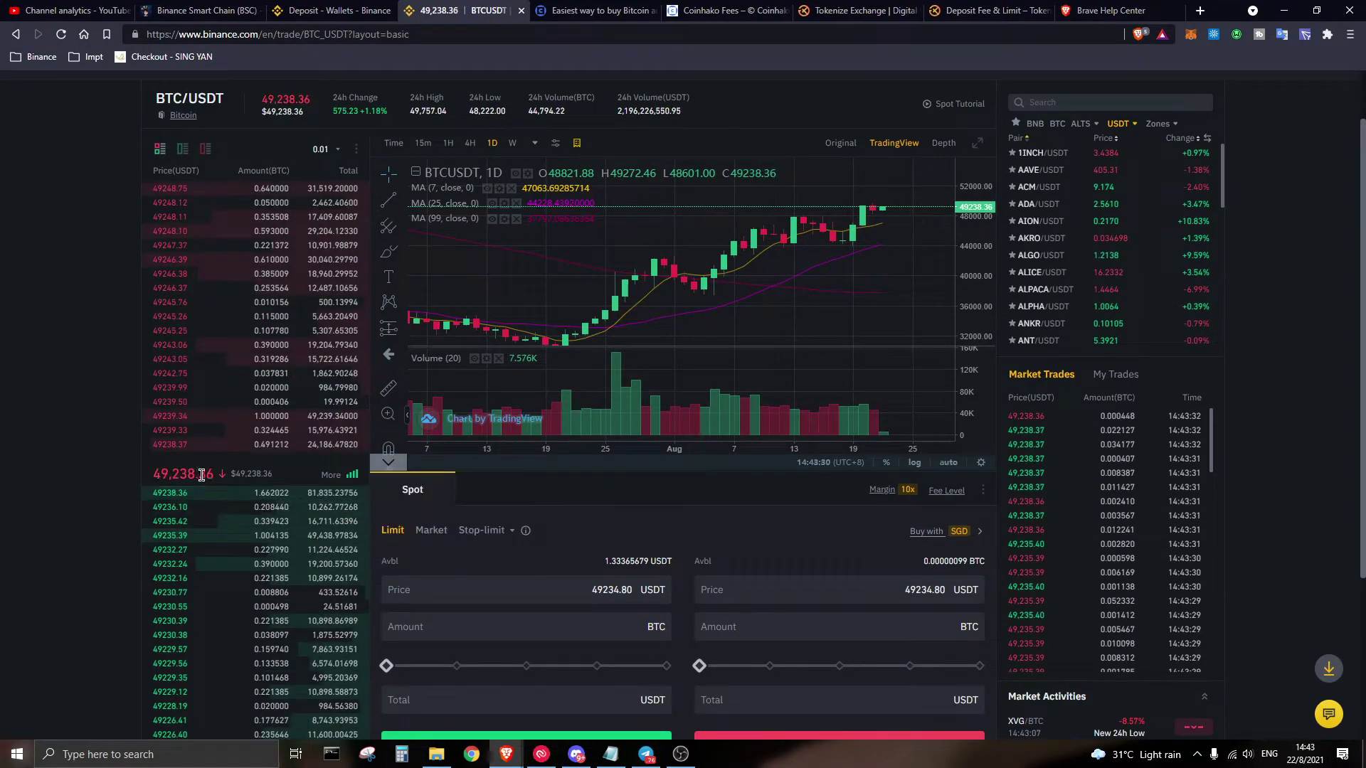
pyautogui.doubleClick(612, 590)
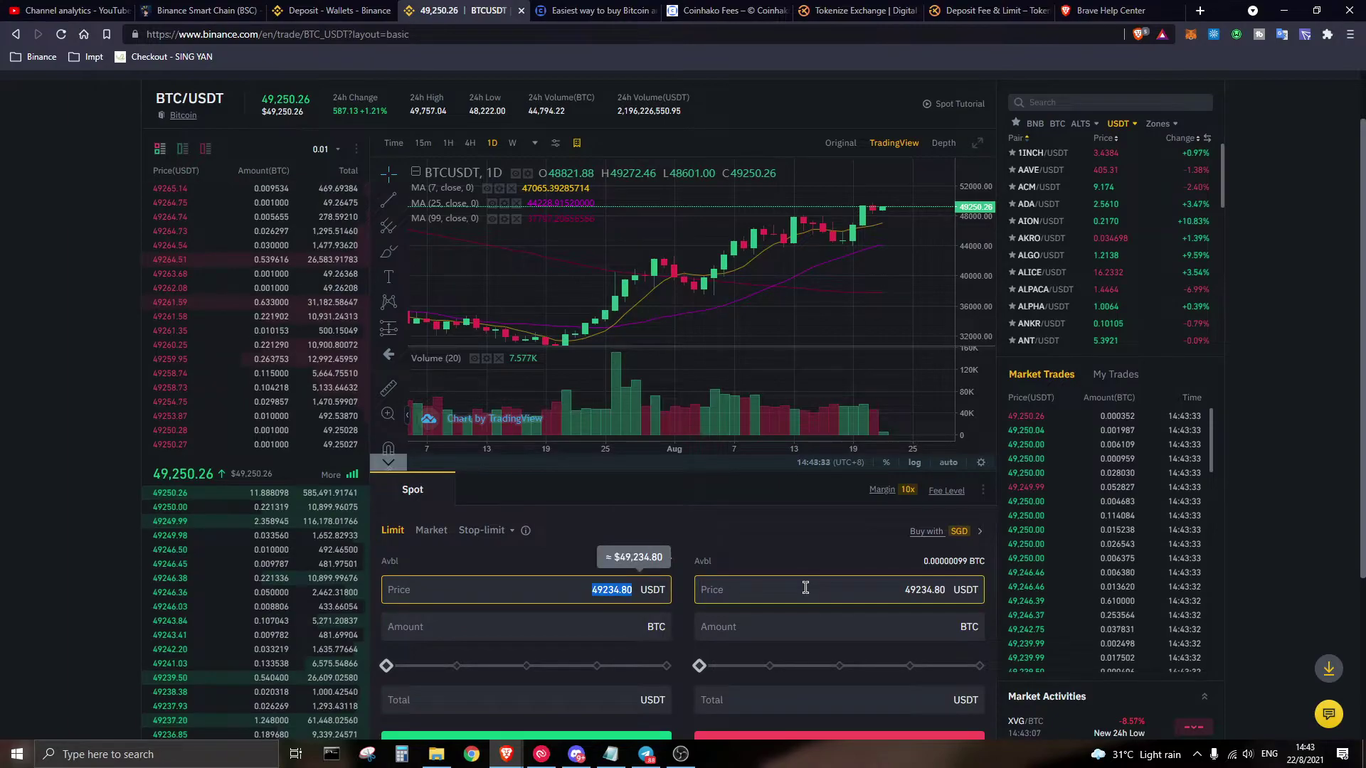
pyautogui.write('48000')
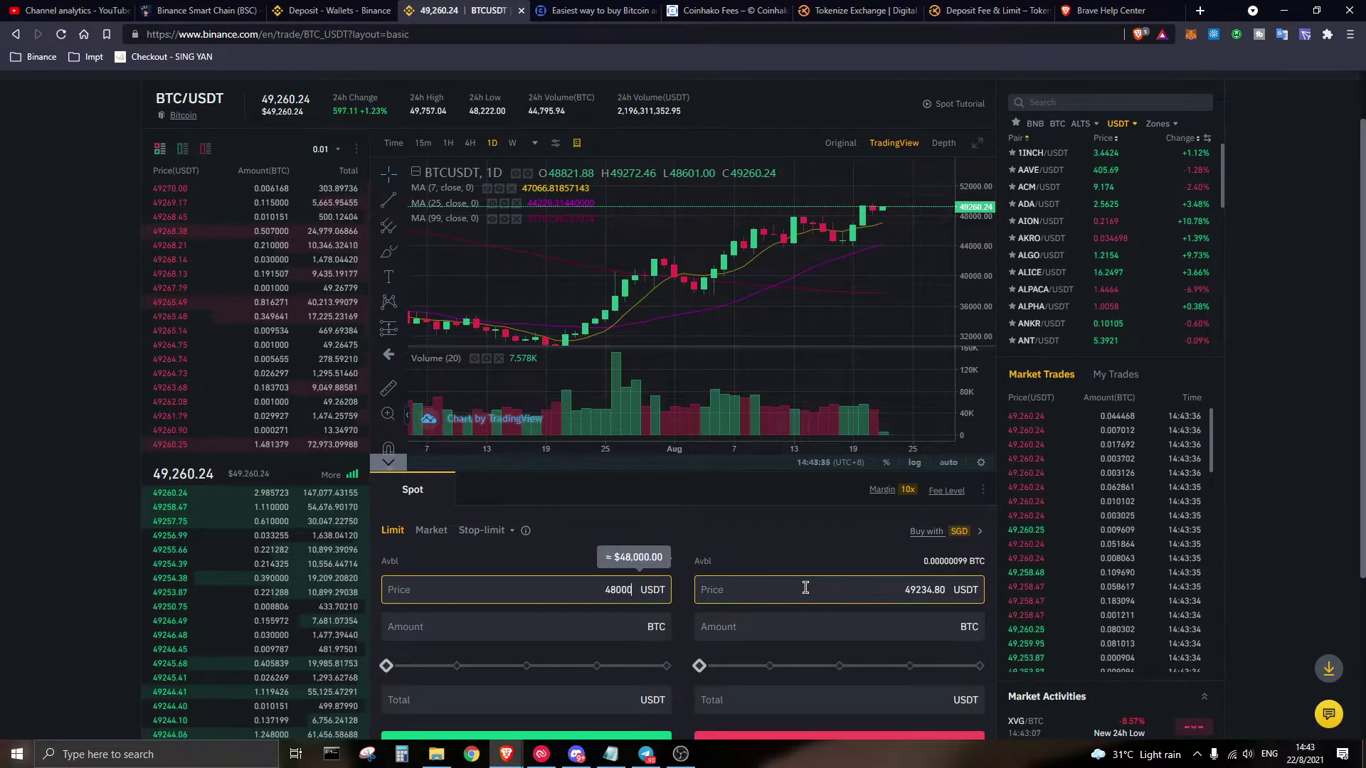
# Step: Set the limit buy total to 100 USDT, about 0.002083 BTC
pyautogui.click(610, 697)
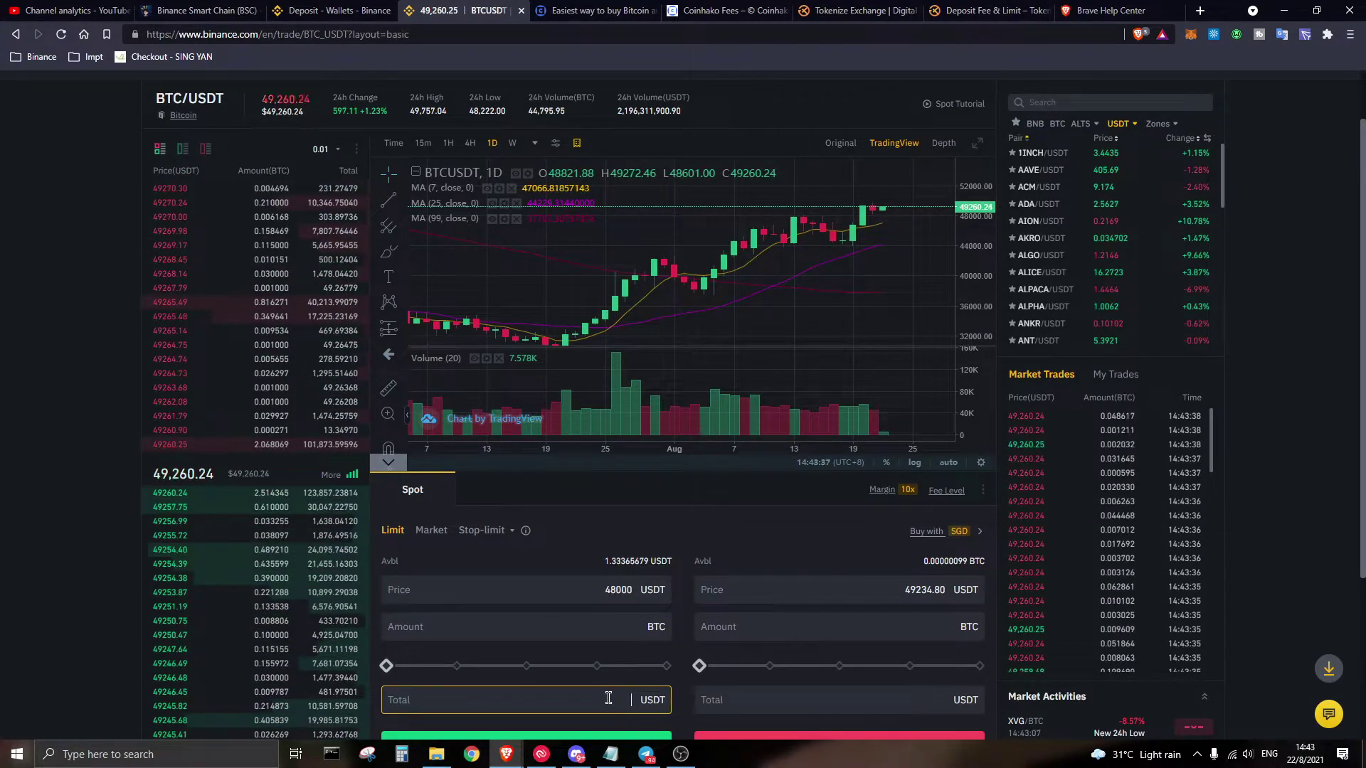
pyautogui.write('100')
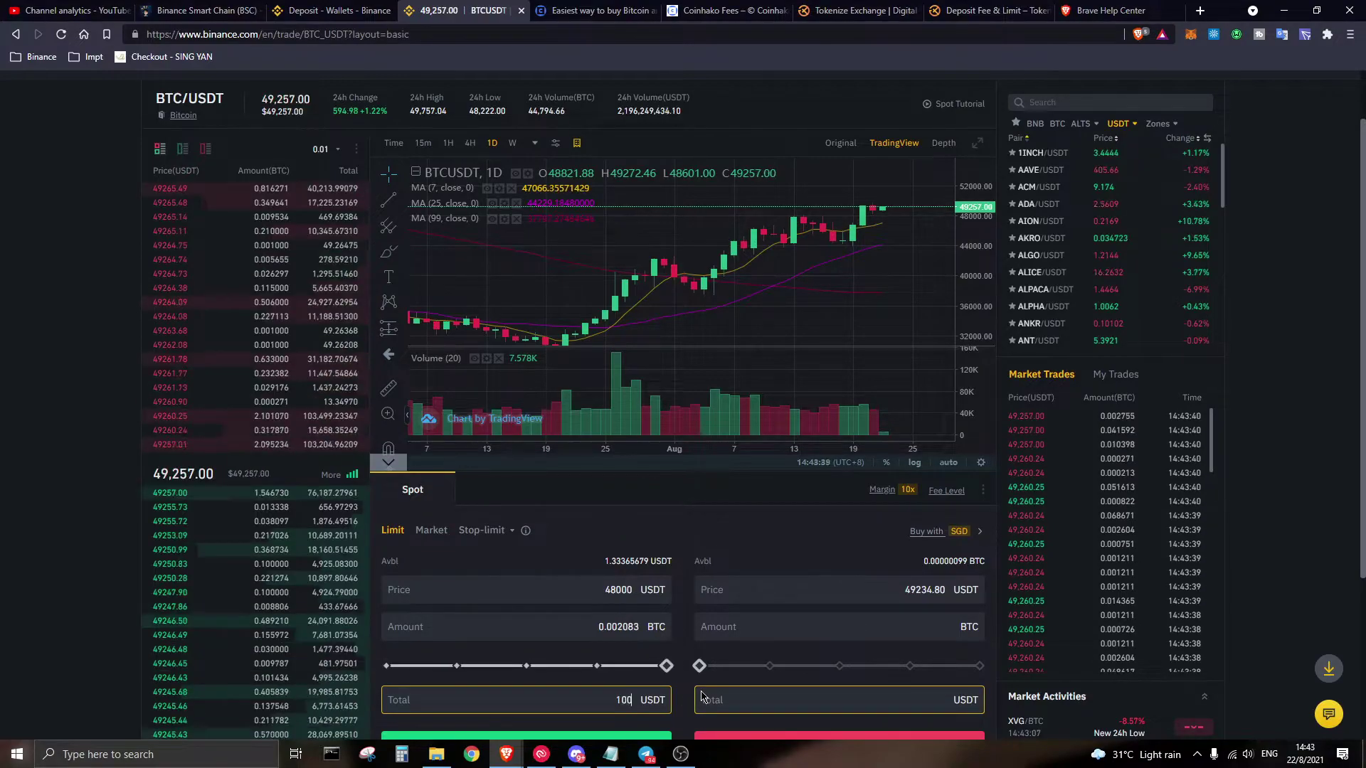
pyautogui.scroll(-1, 701, 696)
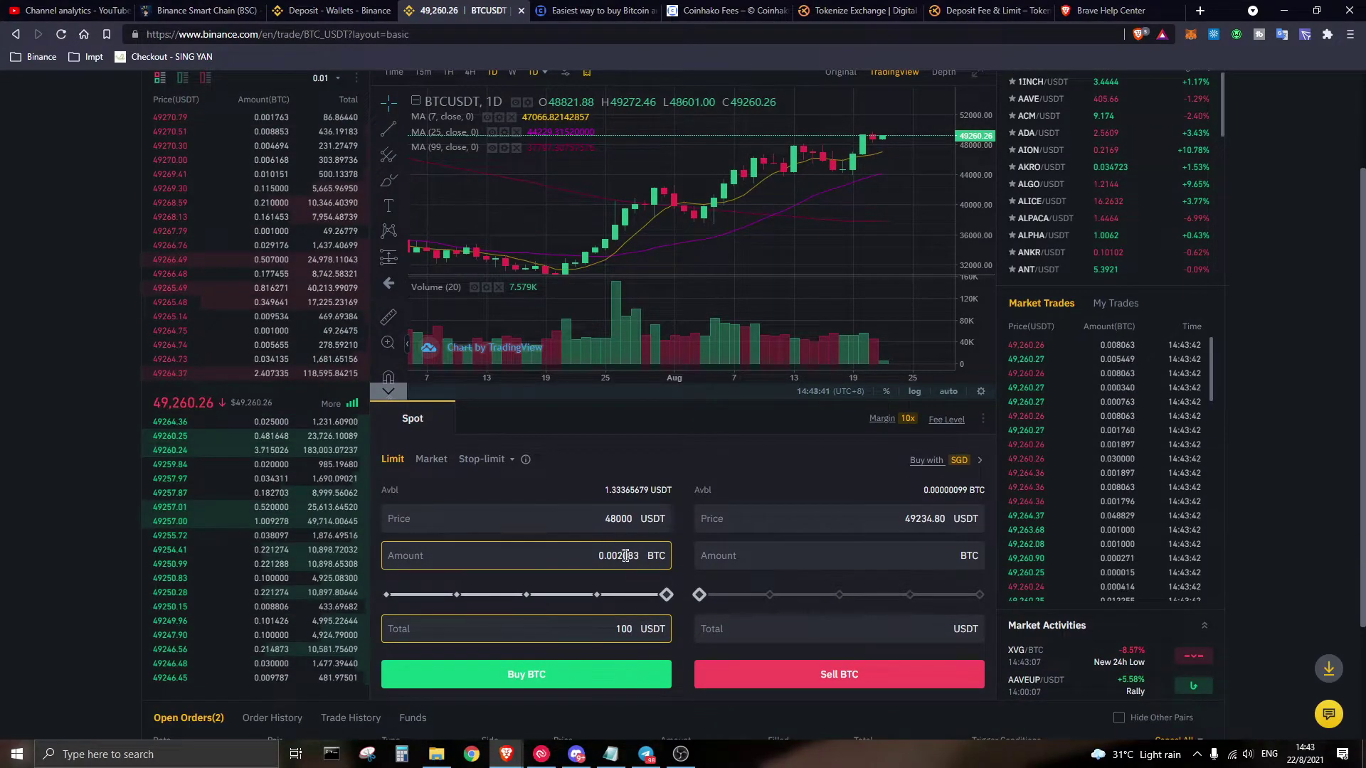
pyautogui.click(619, 519)
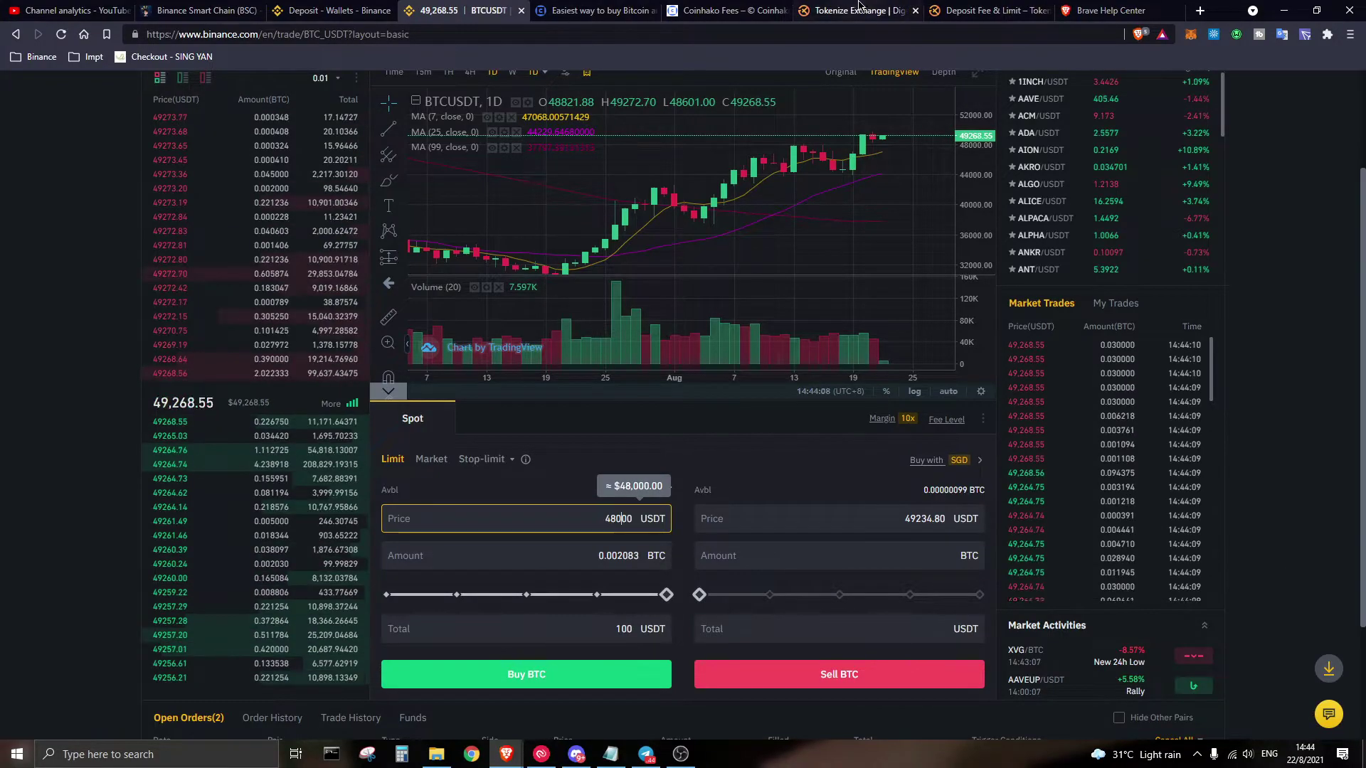
# Step: In Coinhako's wallet, explore the SGD withdrawal and add-bank-account form, then return to the wallet
pyautogui.click(596, 9)
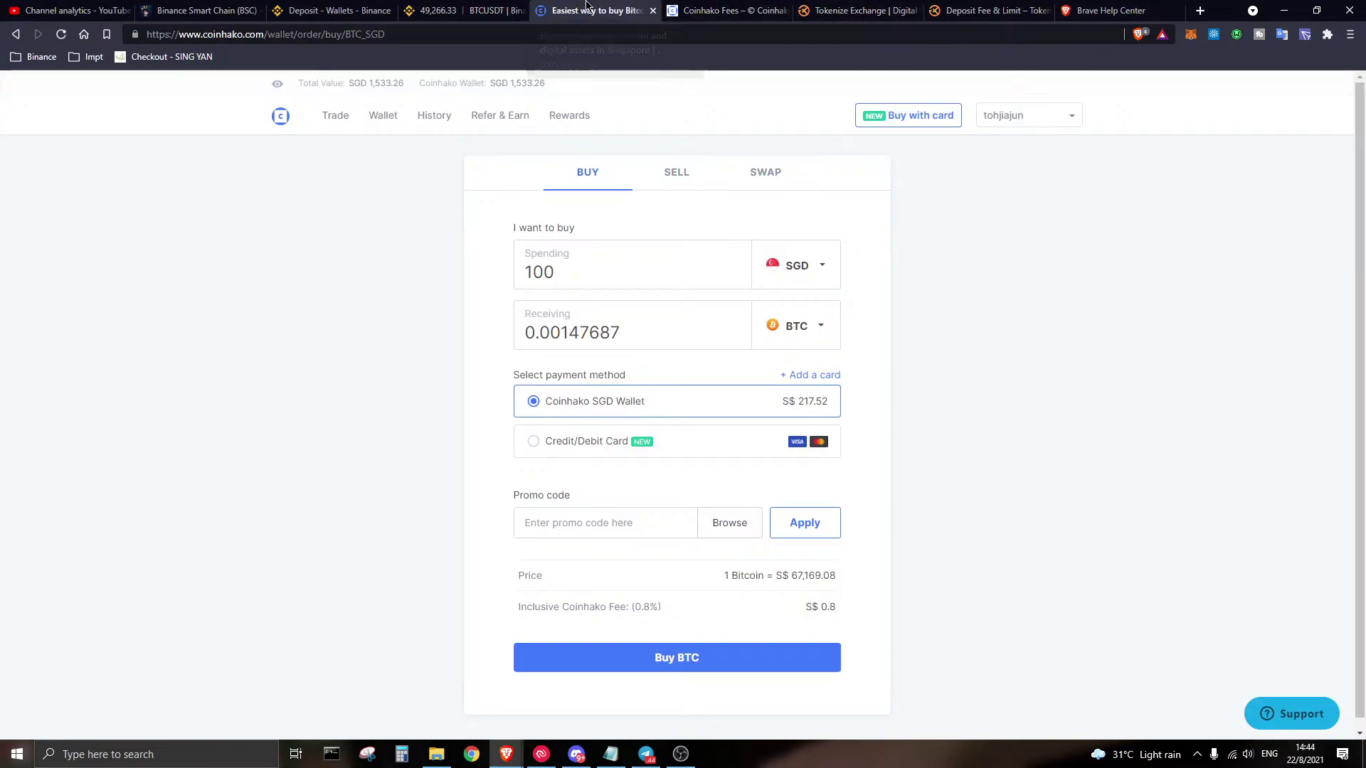
pyautogui.click(333, 115)
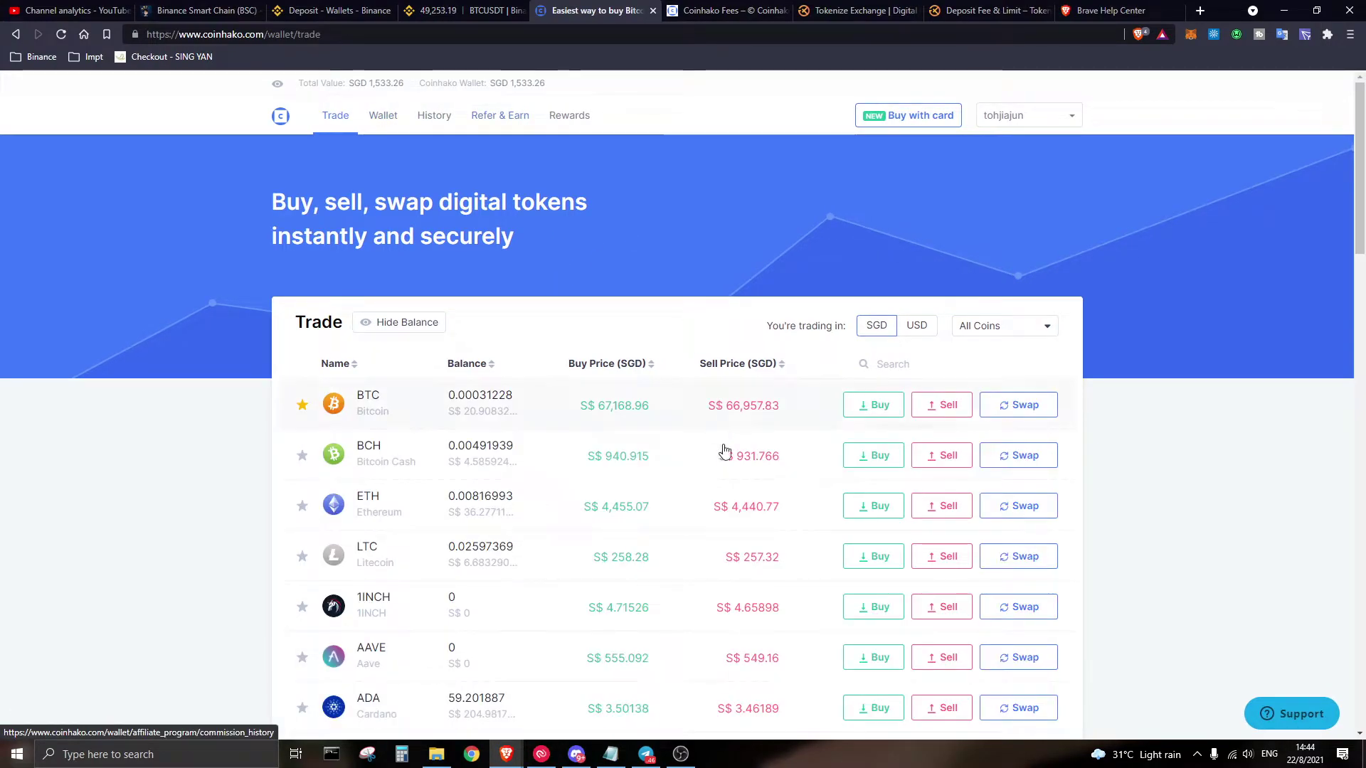
pyautogui.click(383, 115)
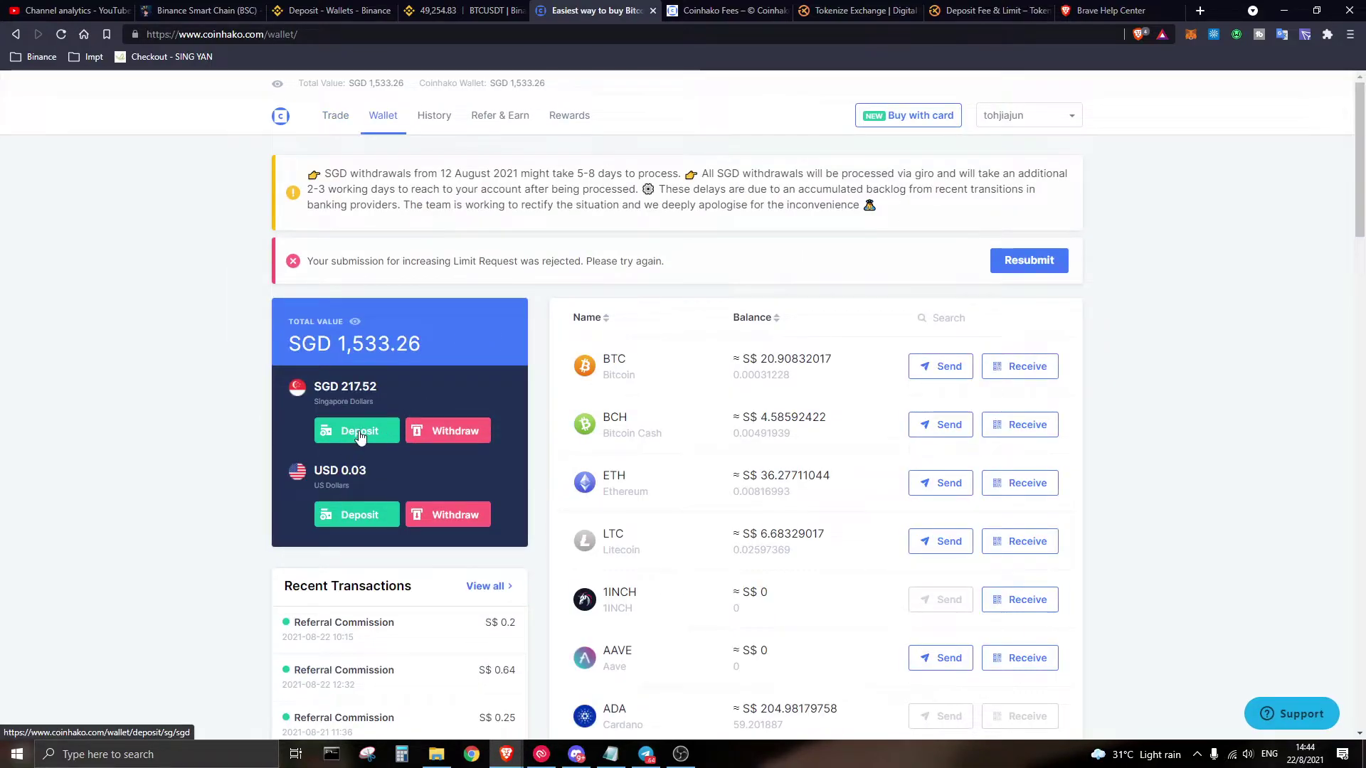
pyautogui.click(431, 431)
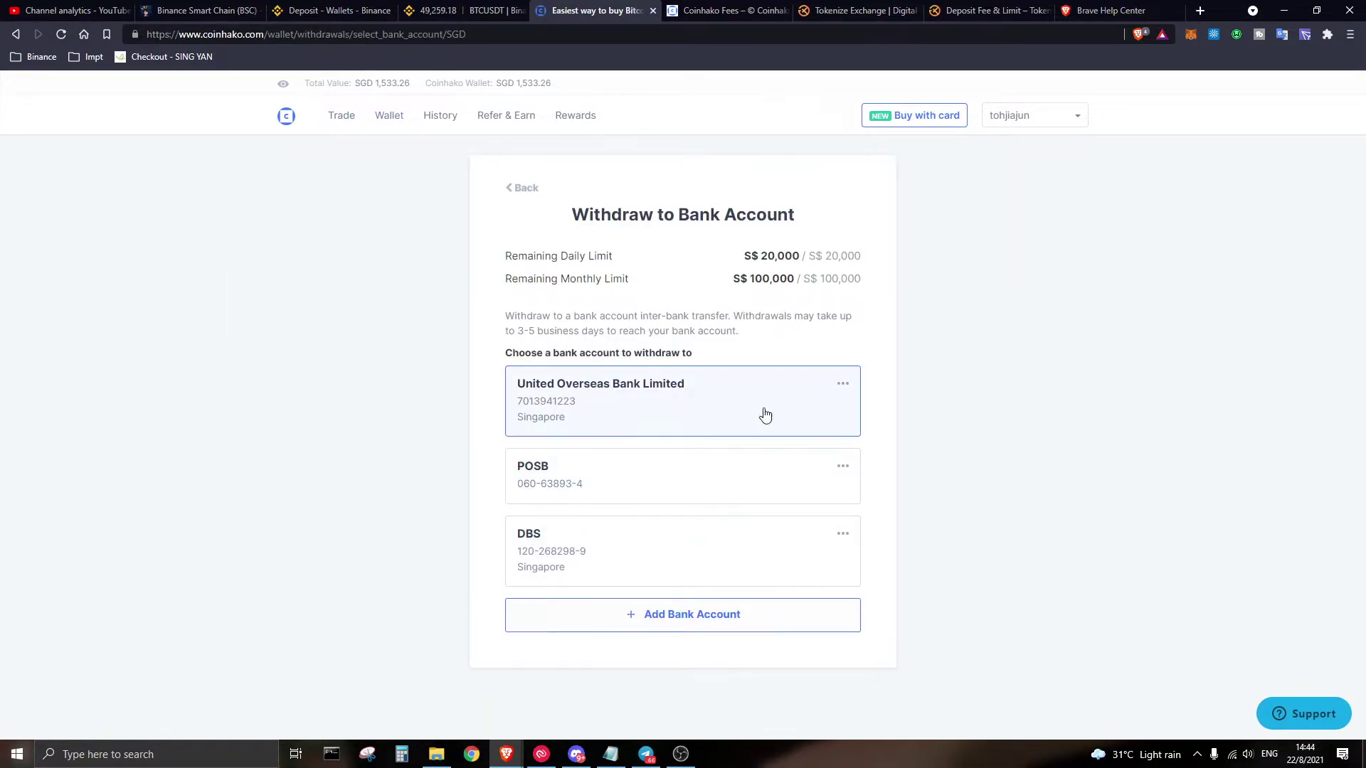
pyautogui.click(749, 619)
pyautogui.click(711, 297)
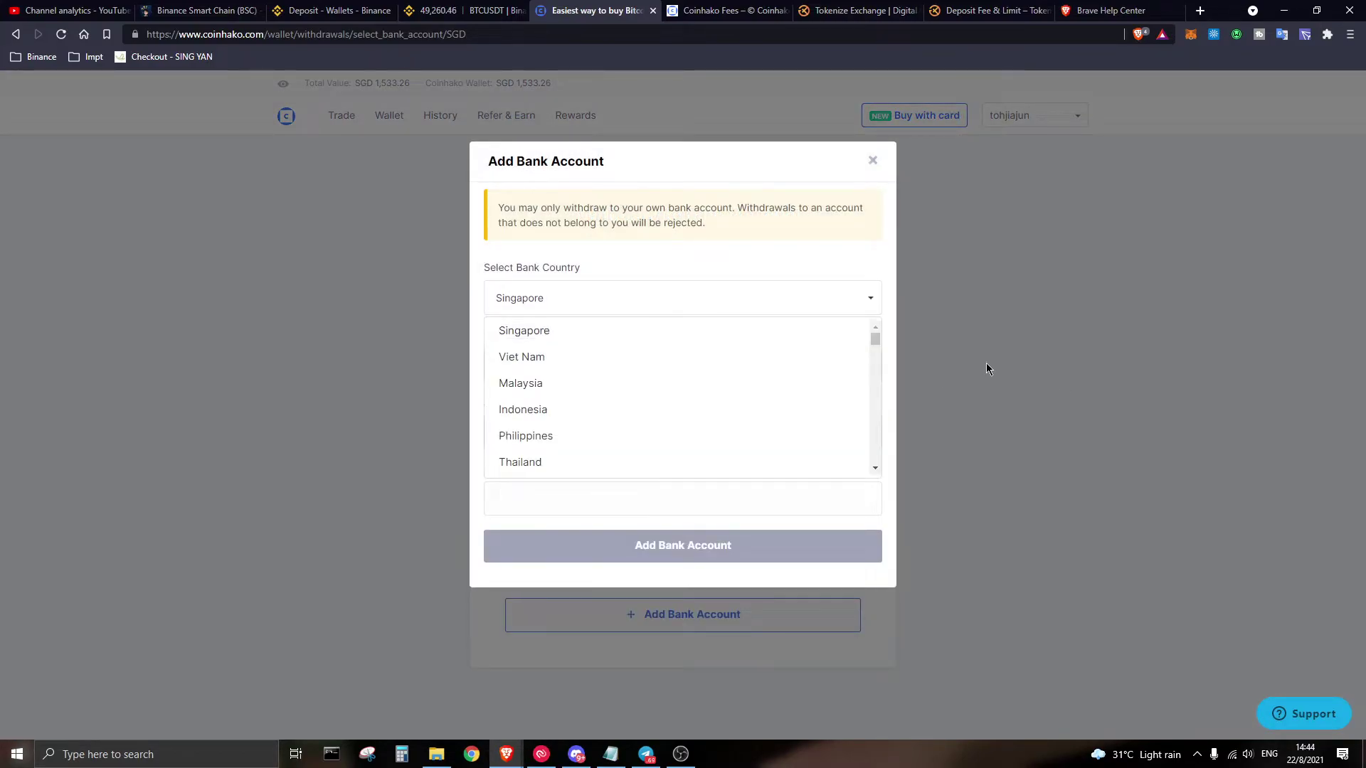
pyautogui.click(871, 161)
pyautogui.click(872, 161)
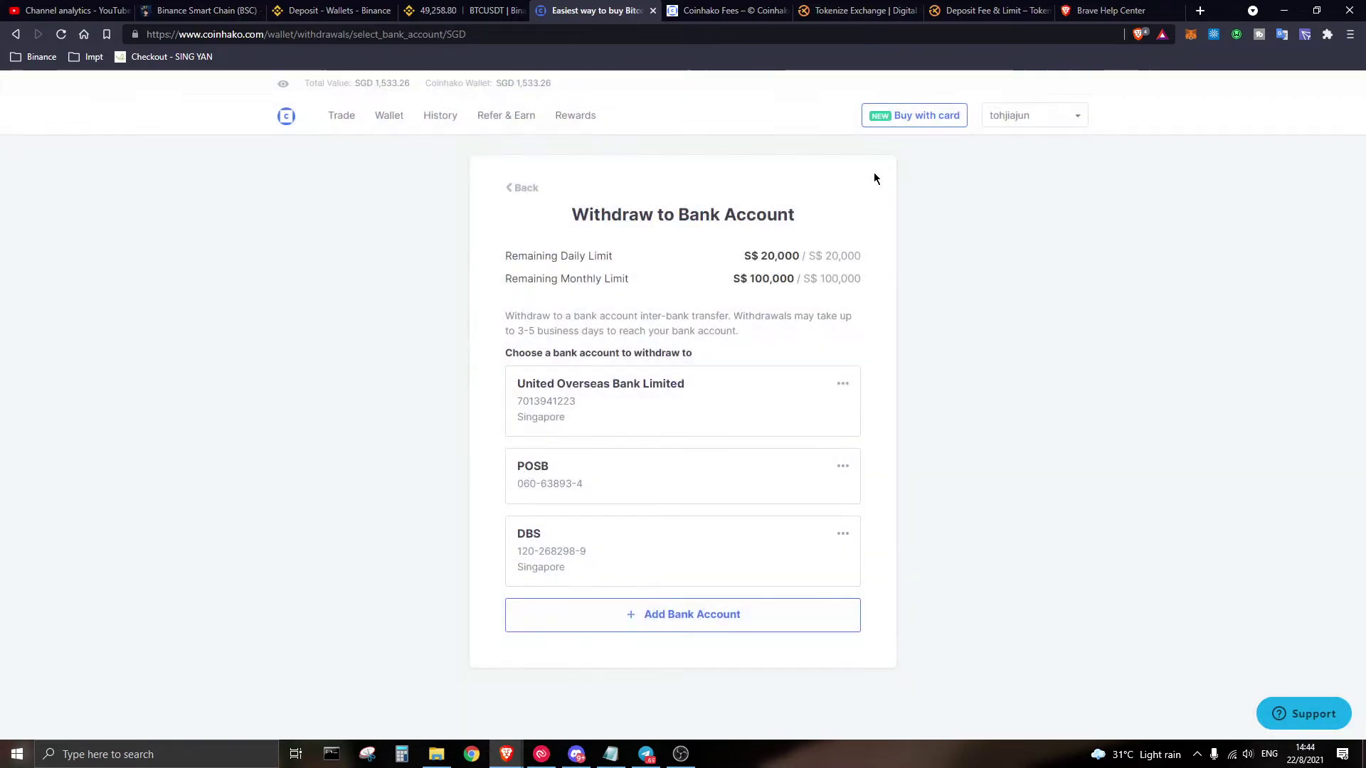
pyautogui.click(523, 188)
# Step: Open the SGD deposit instructions and choose 'Deposit SGD via Xfers Direct'
pyautogui.click(357, 431)
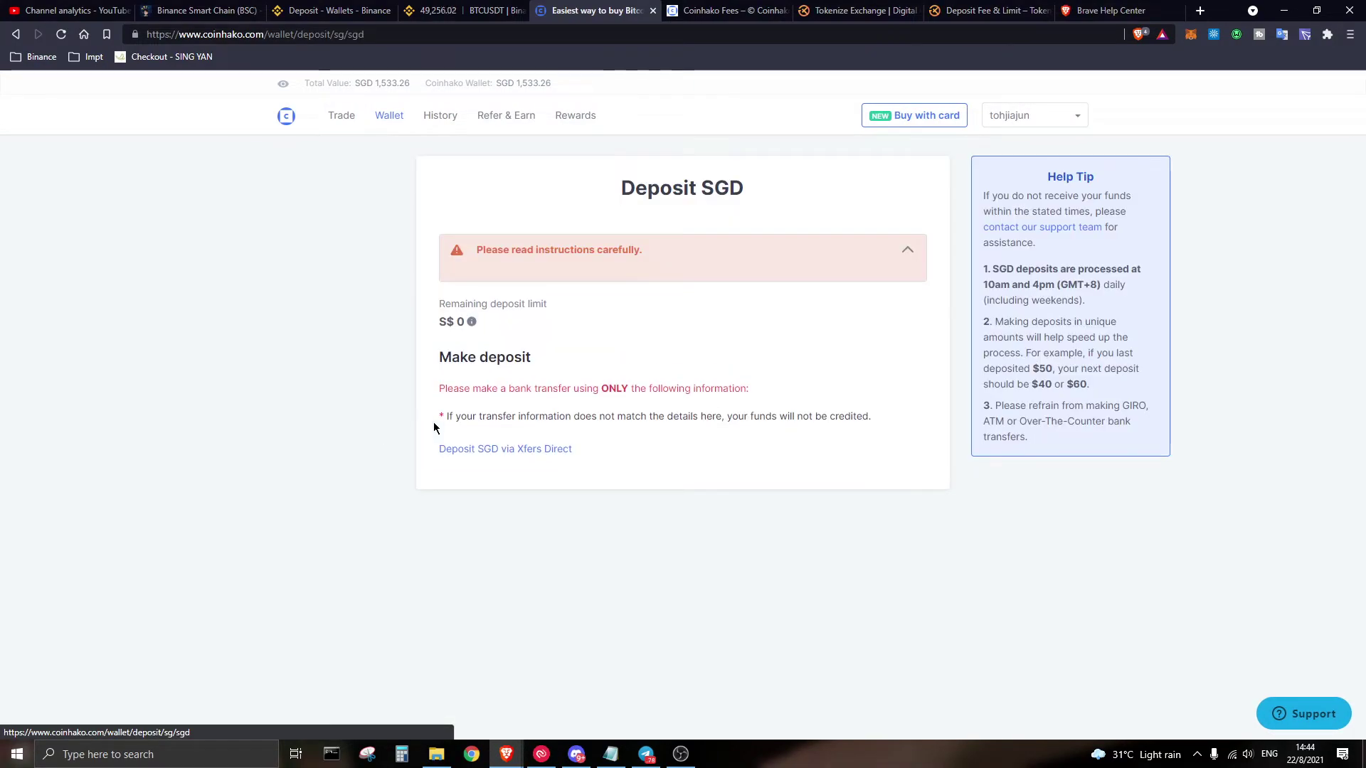
pyautogui.scroll(-3, 934, 345)
pyautogui.scroll(-2, 933, 345)
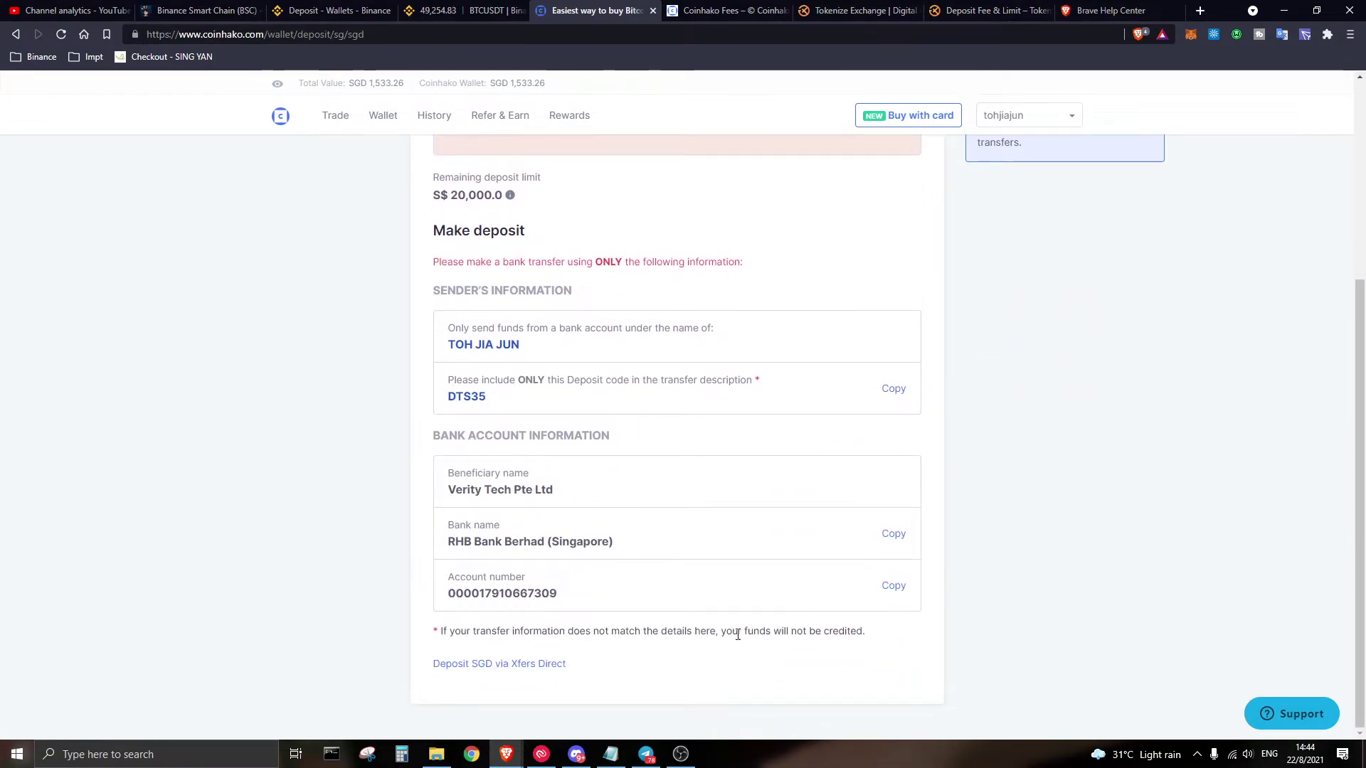
pyautogui.click(529, 665)
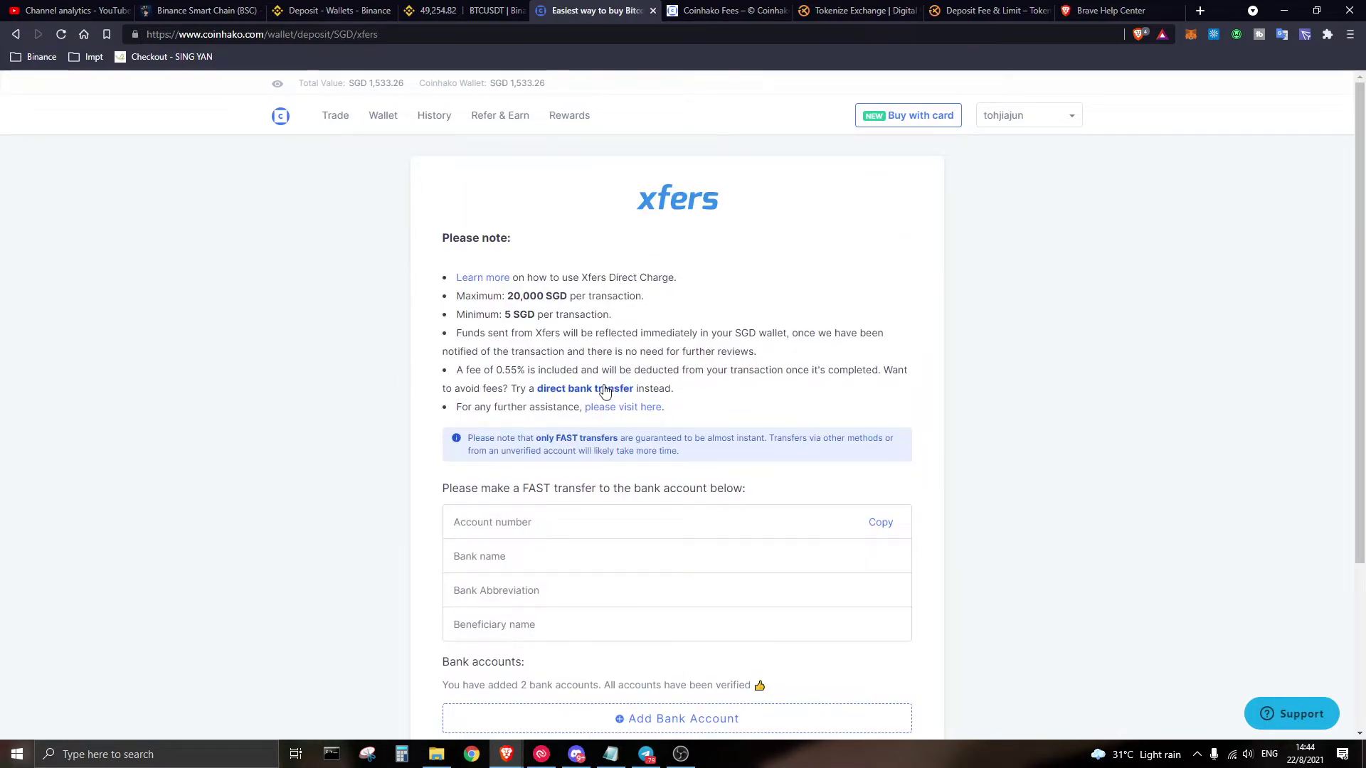
# Step: Move from the Tokenize Xchange page to the Deposit Fee & Limit help article
pyautogui.click(881, 6)
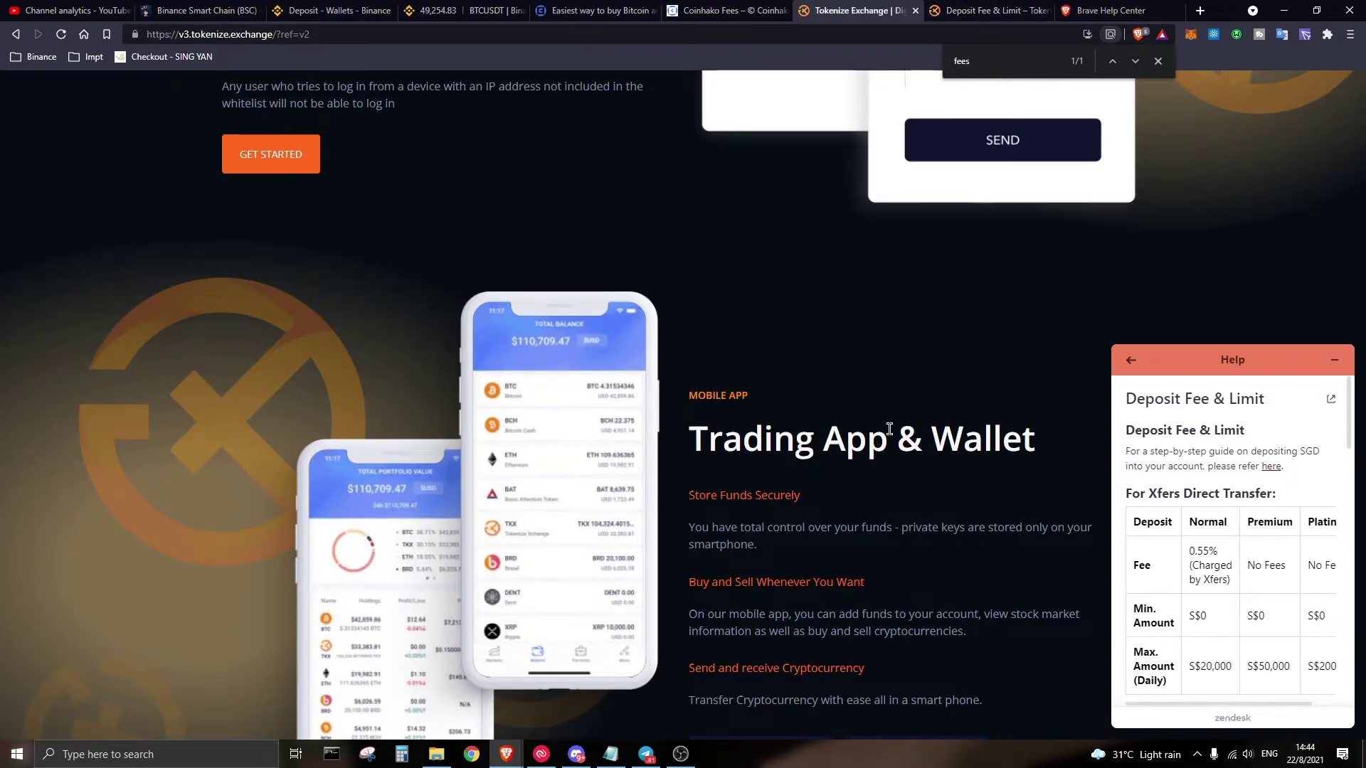
pyautogui.scroll(15, 912, 352)
pyautogui.scroll(10, 913, 352)
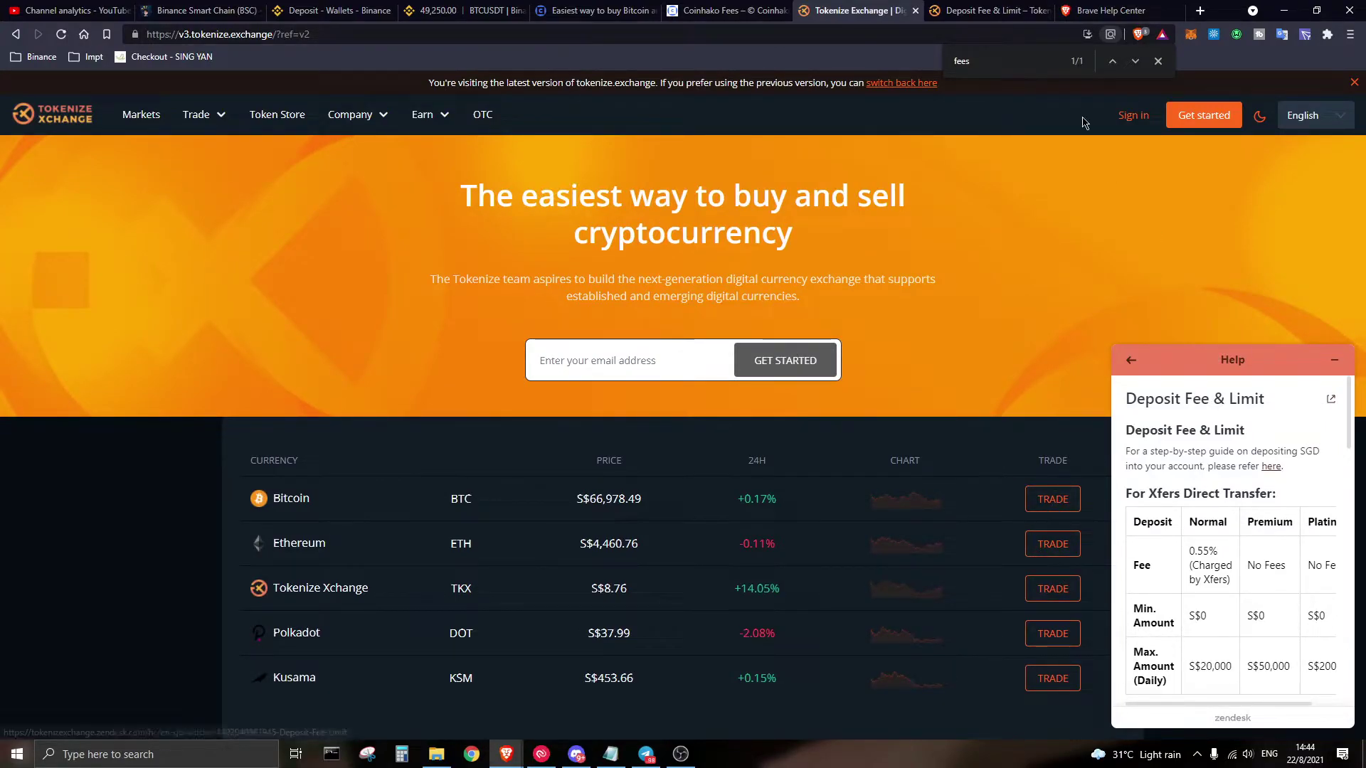
pyautogui.click(989, 10)
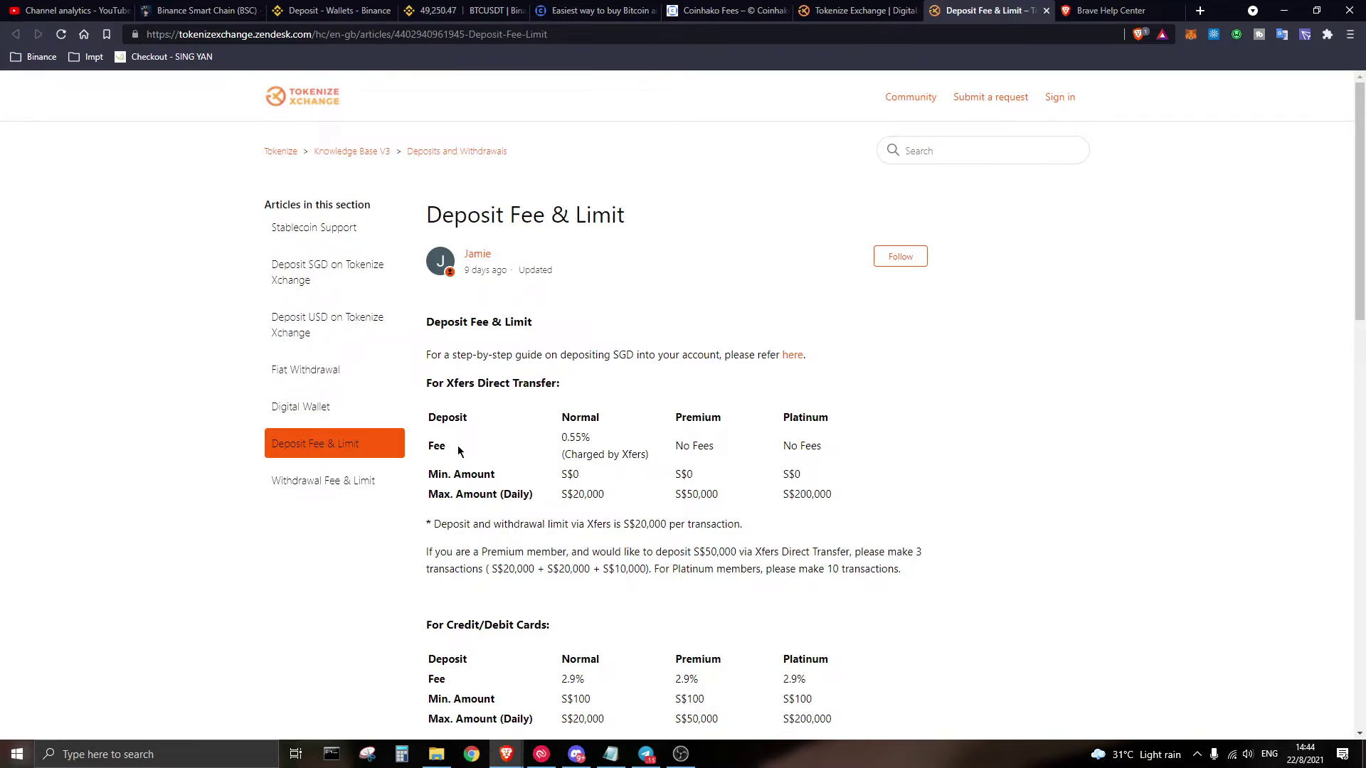
# Step: Highlight the Xfers fees (0.55% Normal, Platinum) and daily limits up to S$200,000
pyautogui.click(553, 435)
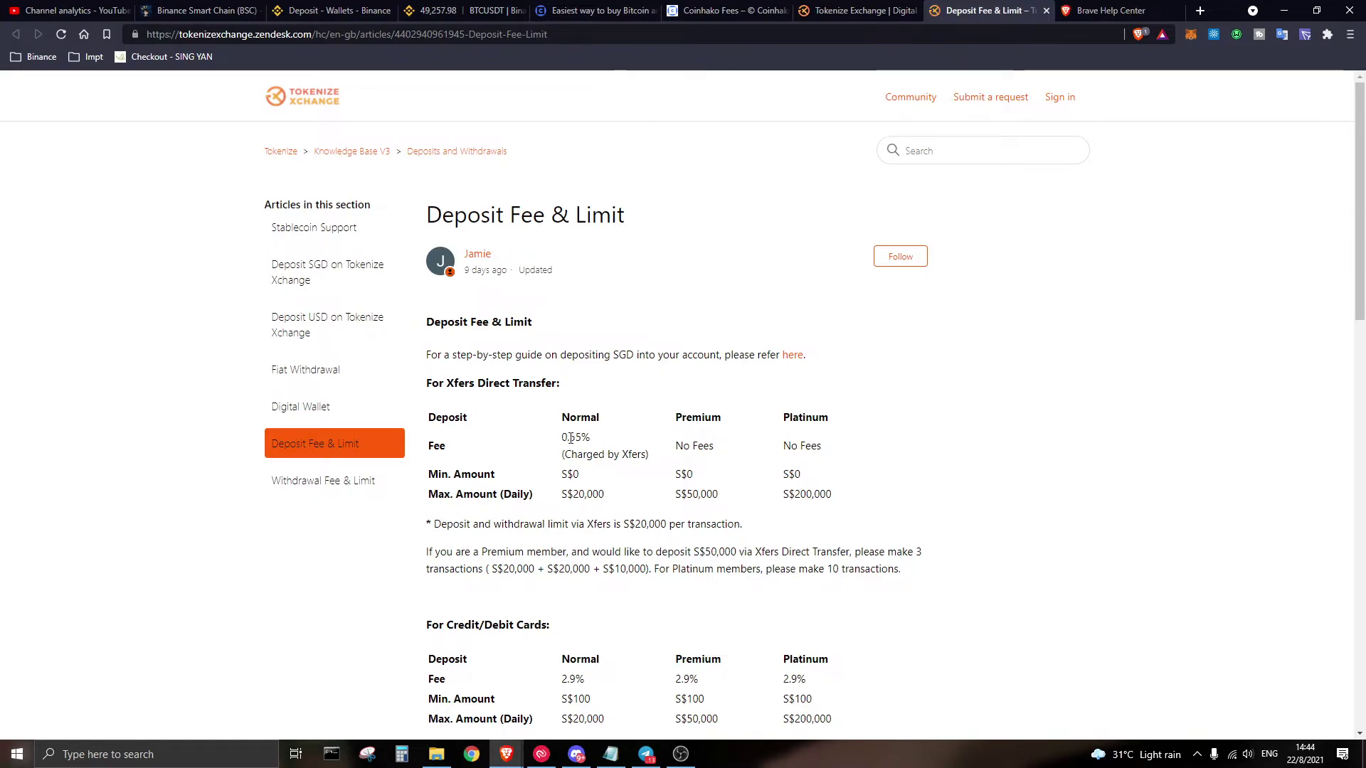
pyautogui.moveTo(555, 459); pyautogui.dragTo(644, 454)
pyautogui.click(617, 457)
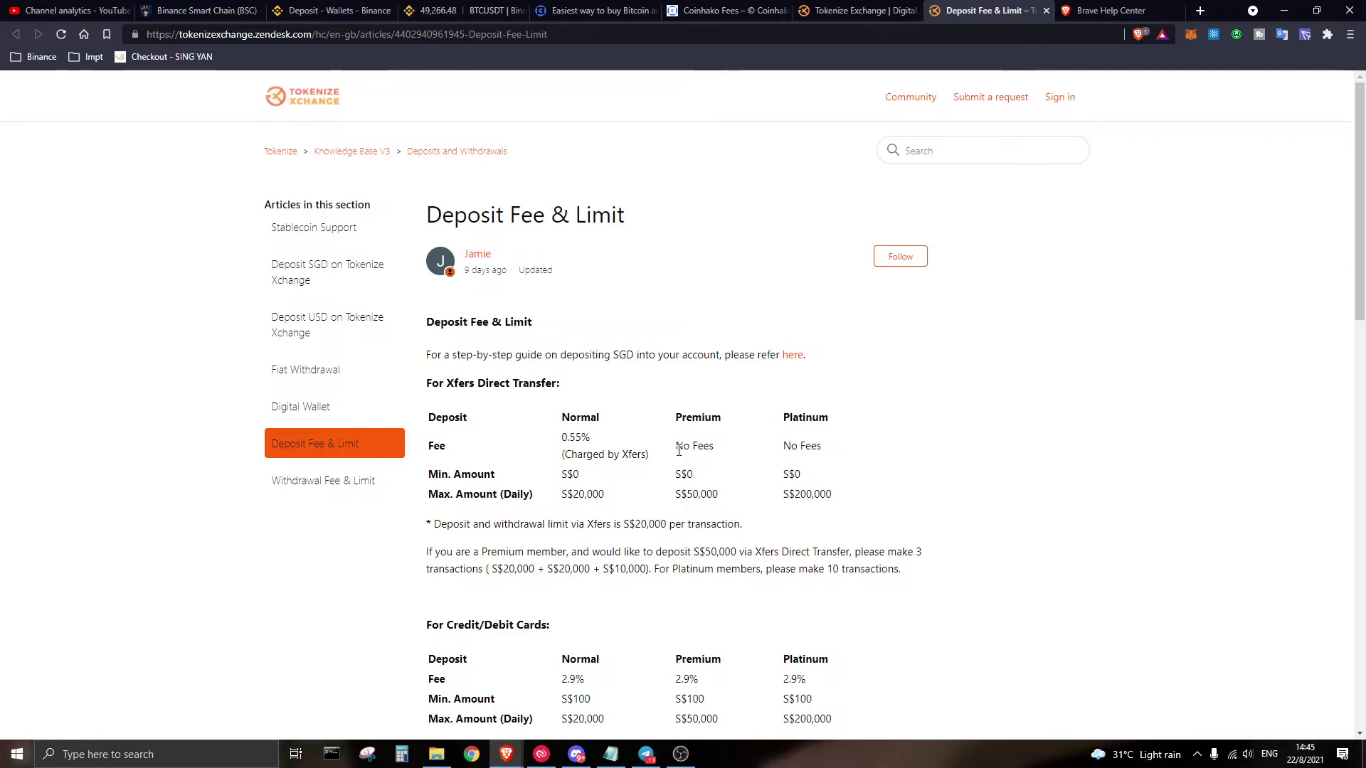
pyautogui.moveTo(764, 457); pyautogui.dragTo(827, 448)
pyautogui.moveTo(474, 494); pyautogui.dragTo(840, 498)
pyautogui.moveTo(511, 494); pyautogui.dragTo(847, 495)
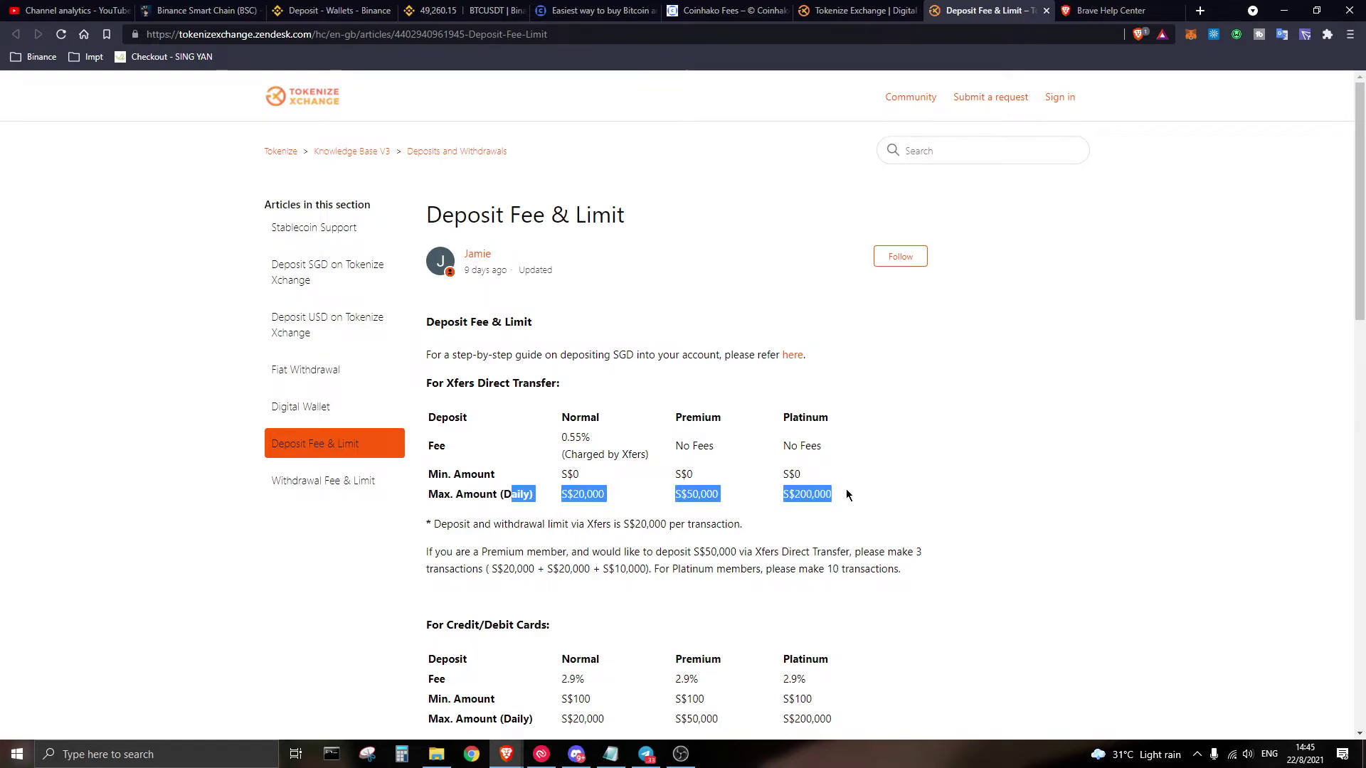
pyautogui.click(540, 506)
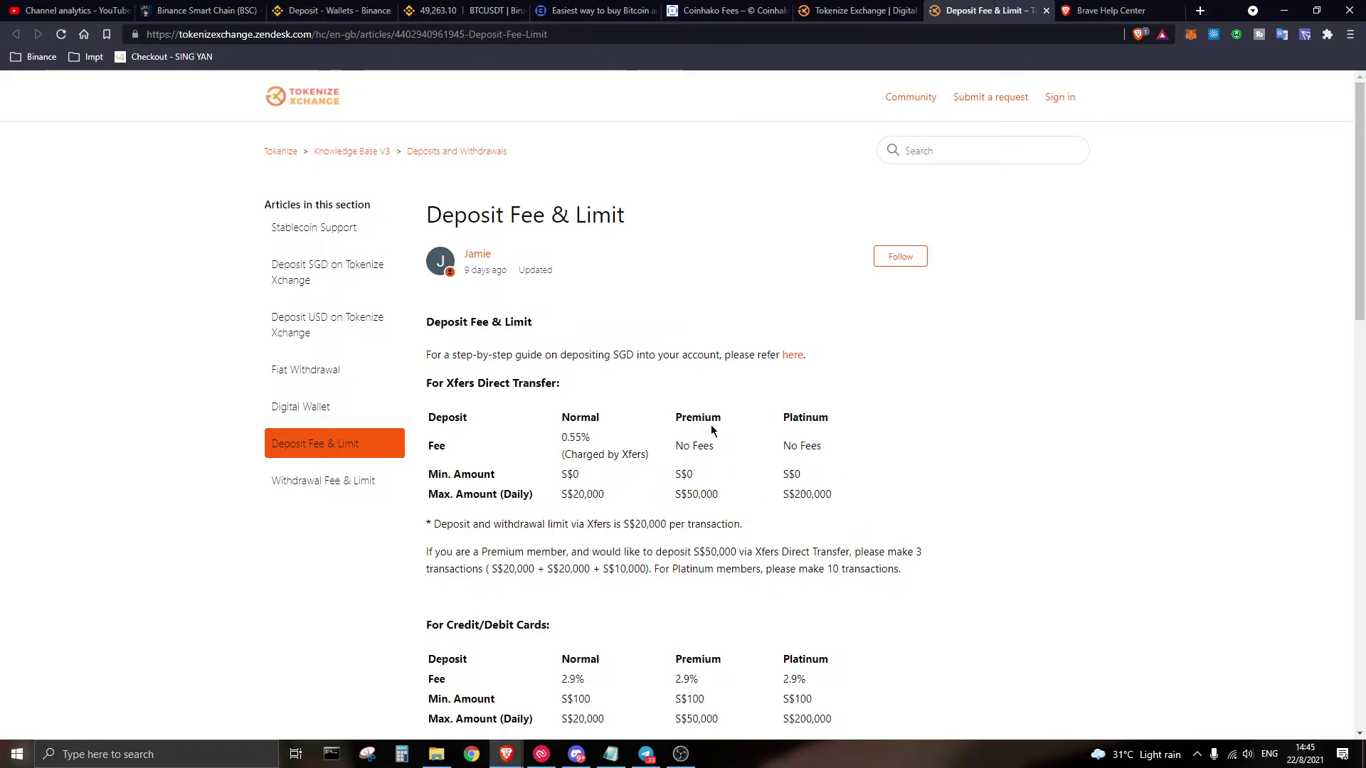
# Step: Scroll down to highlight the Bank Transfers fee values, then scroll back up
pyautogui.scroll(-5, 613, 426)
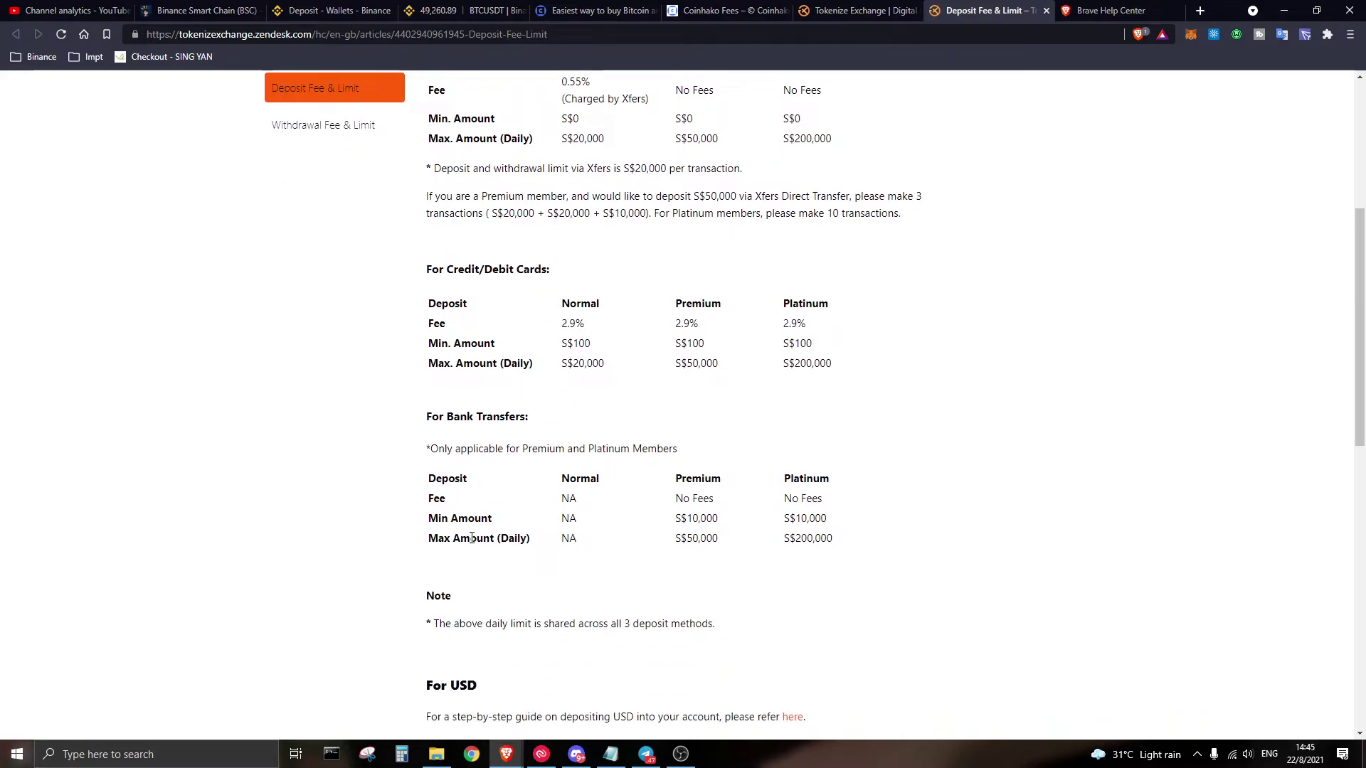
pyautogui.moveTo(559, 498); pyautogui.dragTo(716, 499)
pyautogui.click(618, 496)
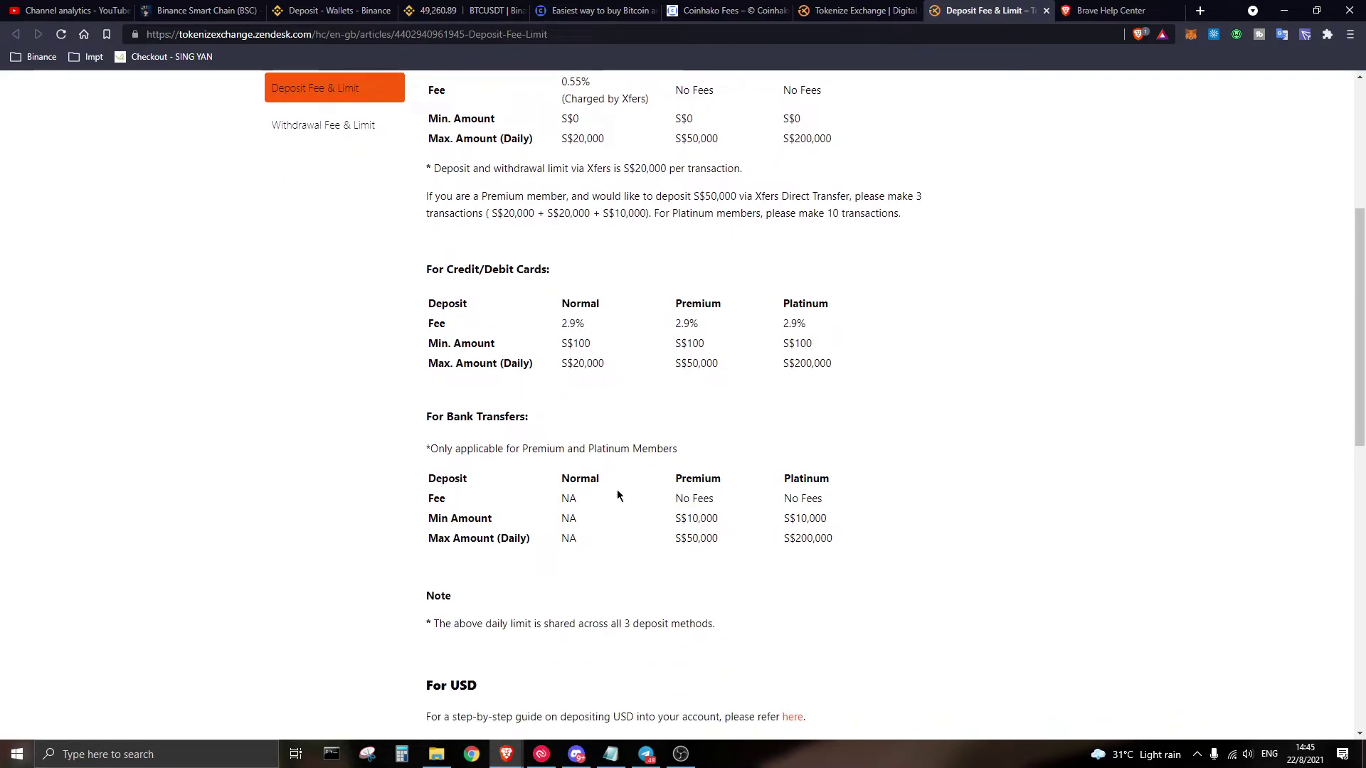
pyautogui.scroll(-4, 567, 424)
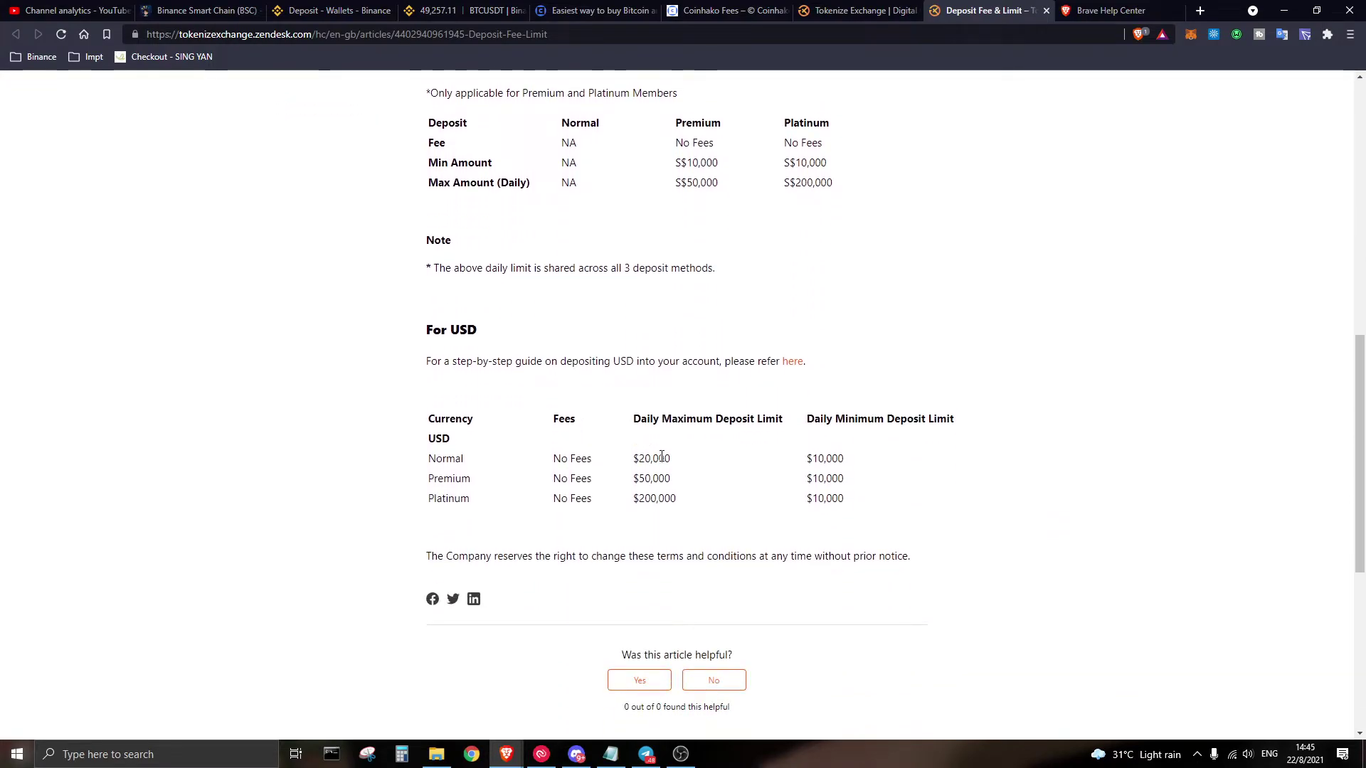
pyautogui.scroll(10, 630, 451)
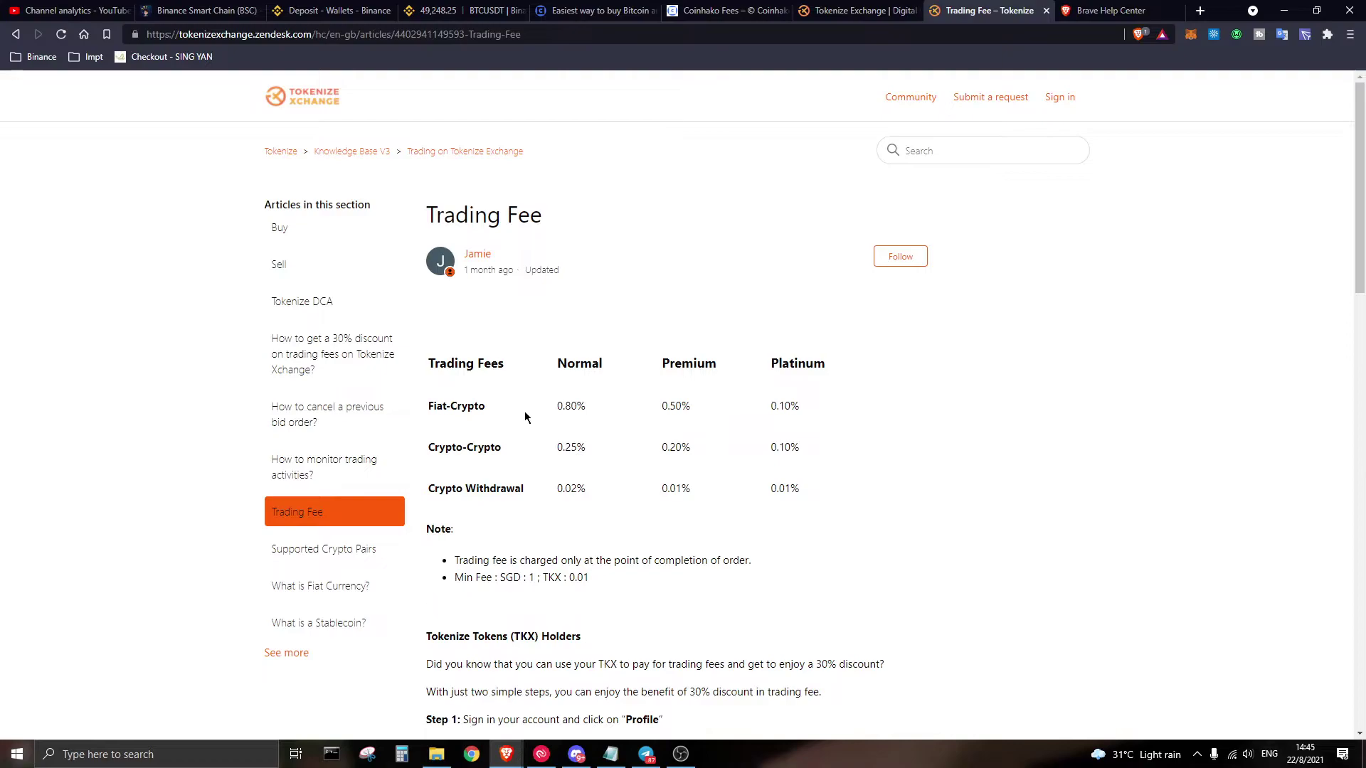
pyautogui.doubleClick(566, 405)
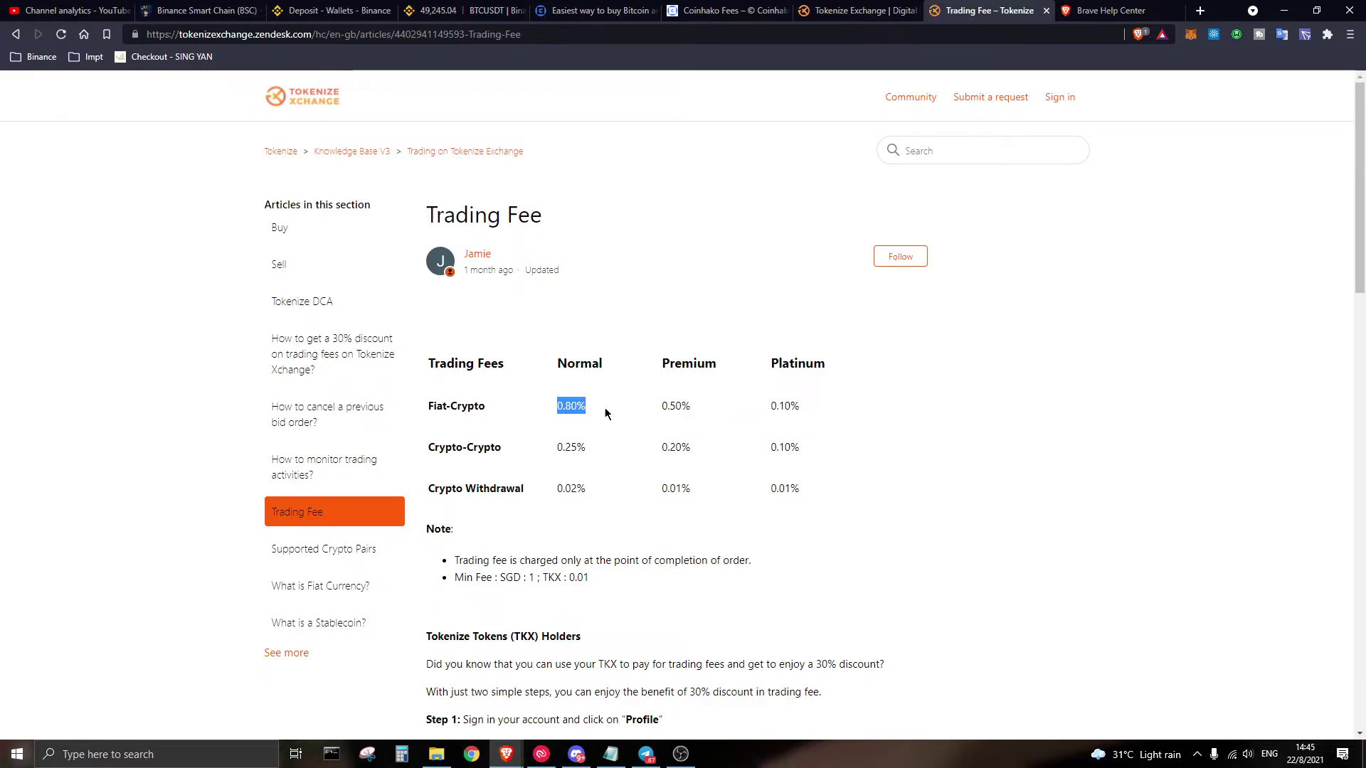
pyautogui.click(562, 406)
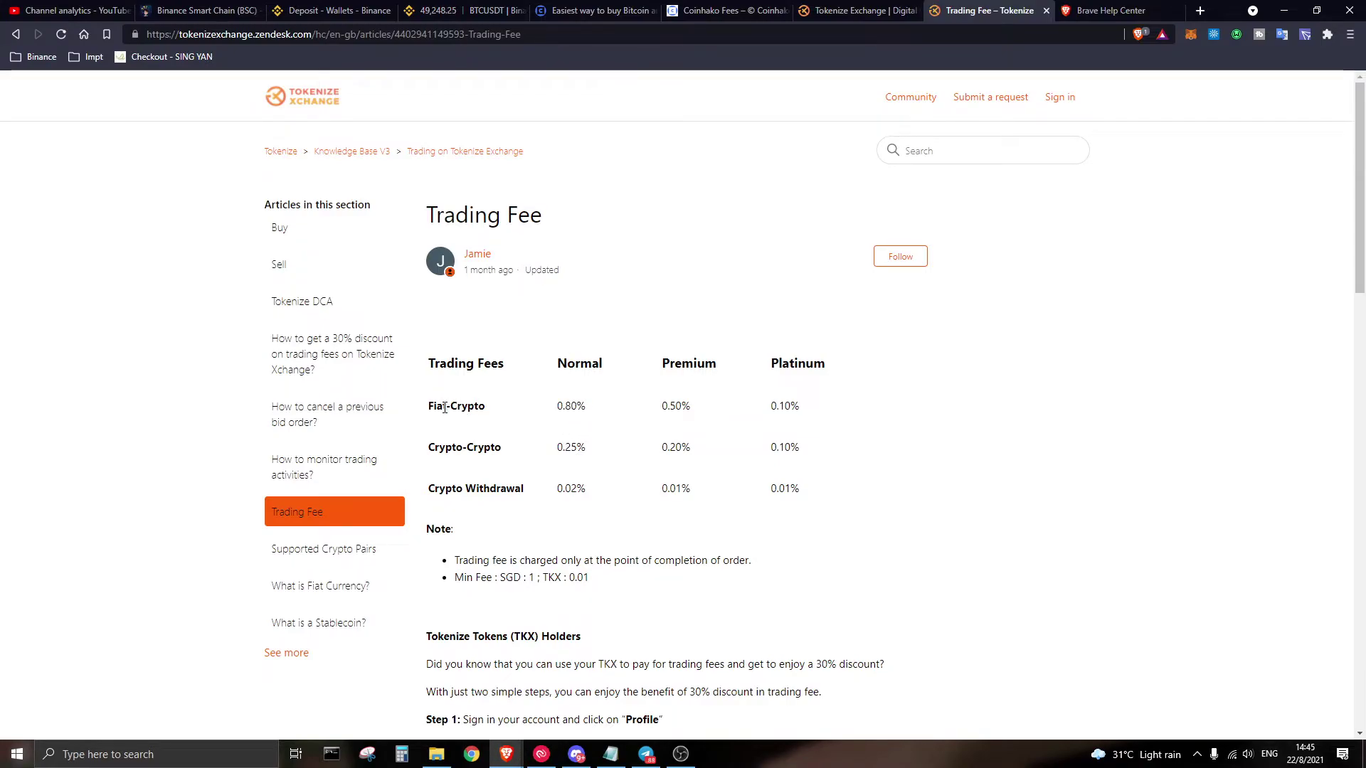
pyautogui.moveTo(421, 409); pyautogui.dragTo(442, 407)
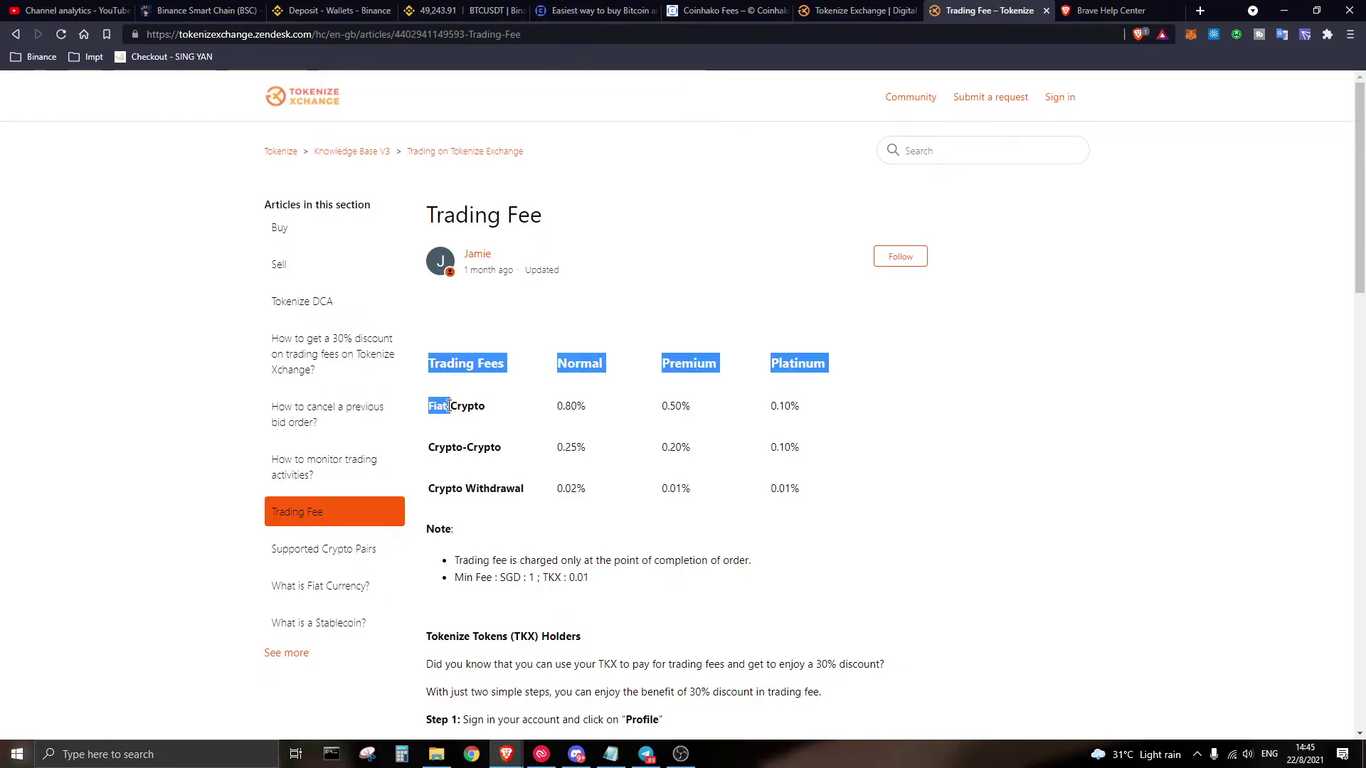
pyautogui.click(444, 407)
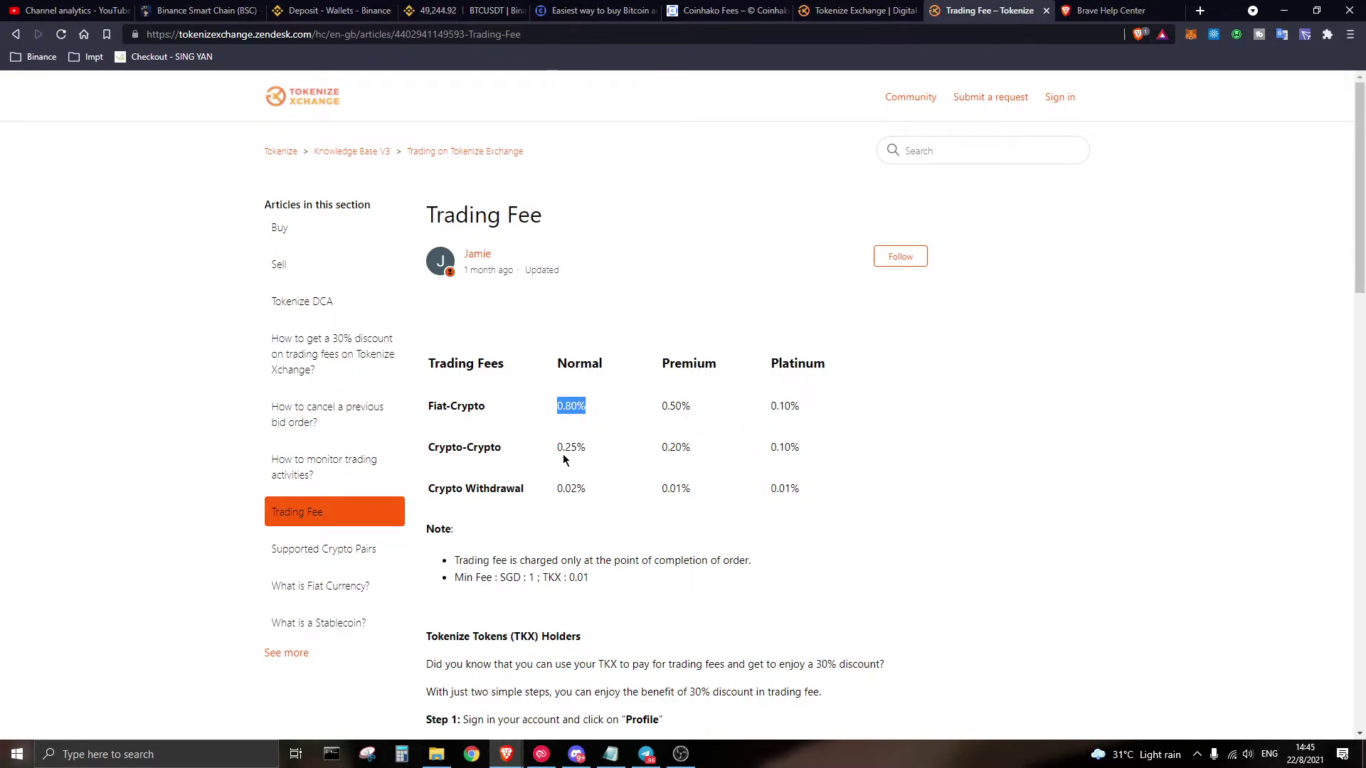
pyautogui.click(456, 445)
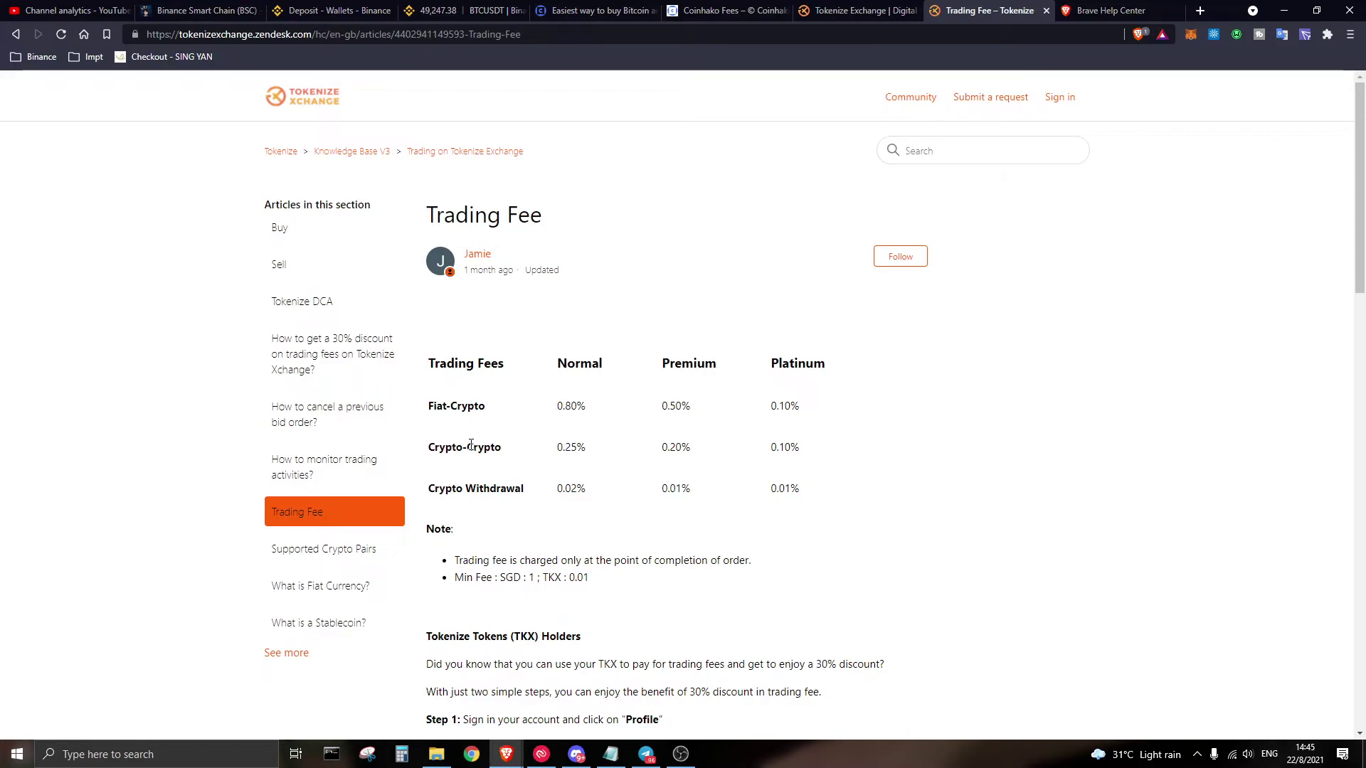
pyautogui.moveTo(453, 444); pyautogui.dragTo(429, 361)
pyautogui.click(503, 461)
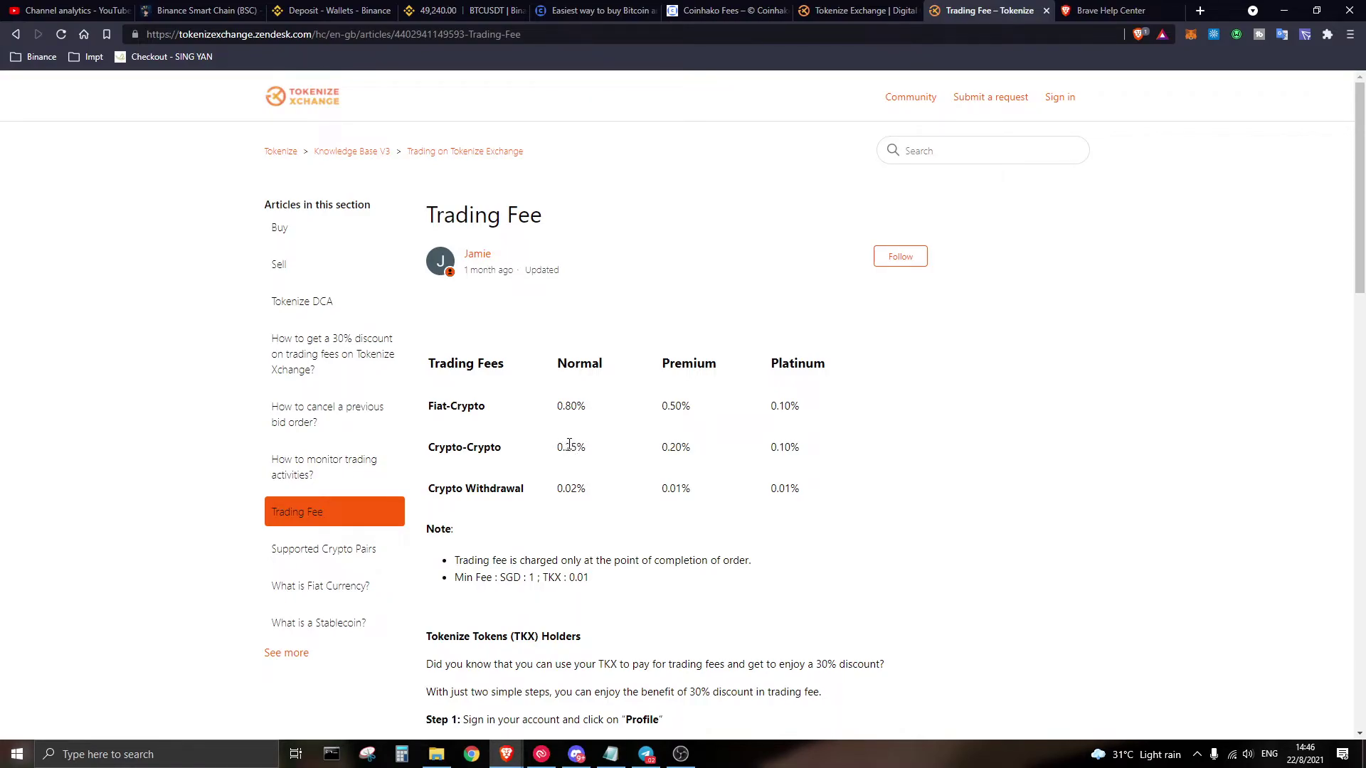
pyautogui.moveTo(440, 491); pyautogui.dragTo(572, 491)
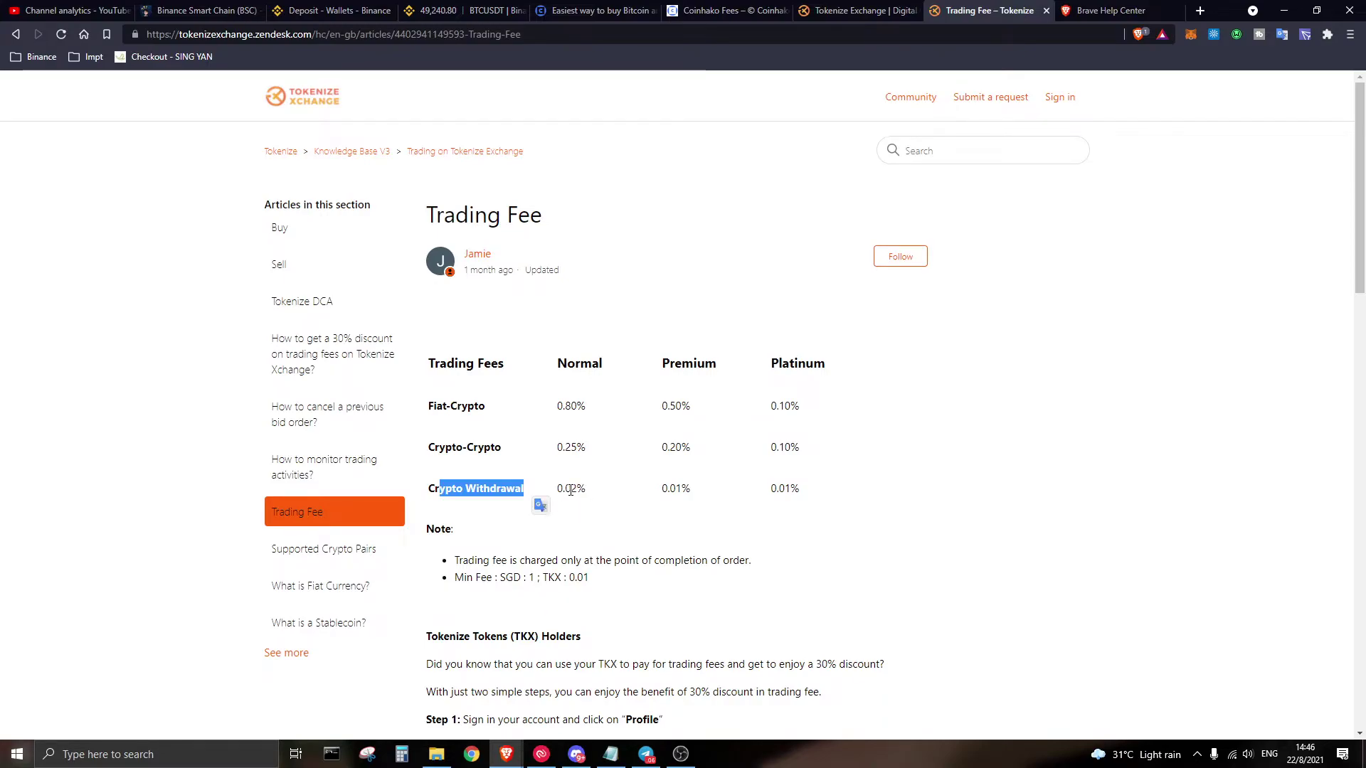
pyautogui.click(505, 485)
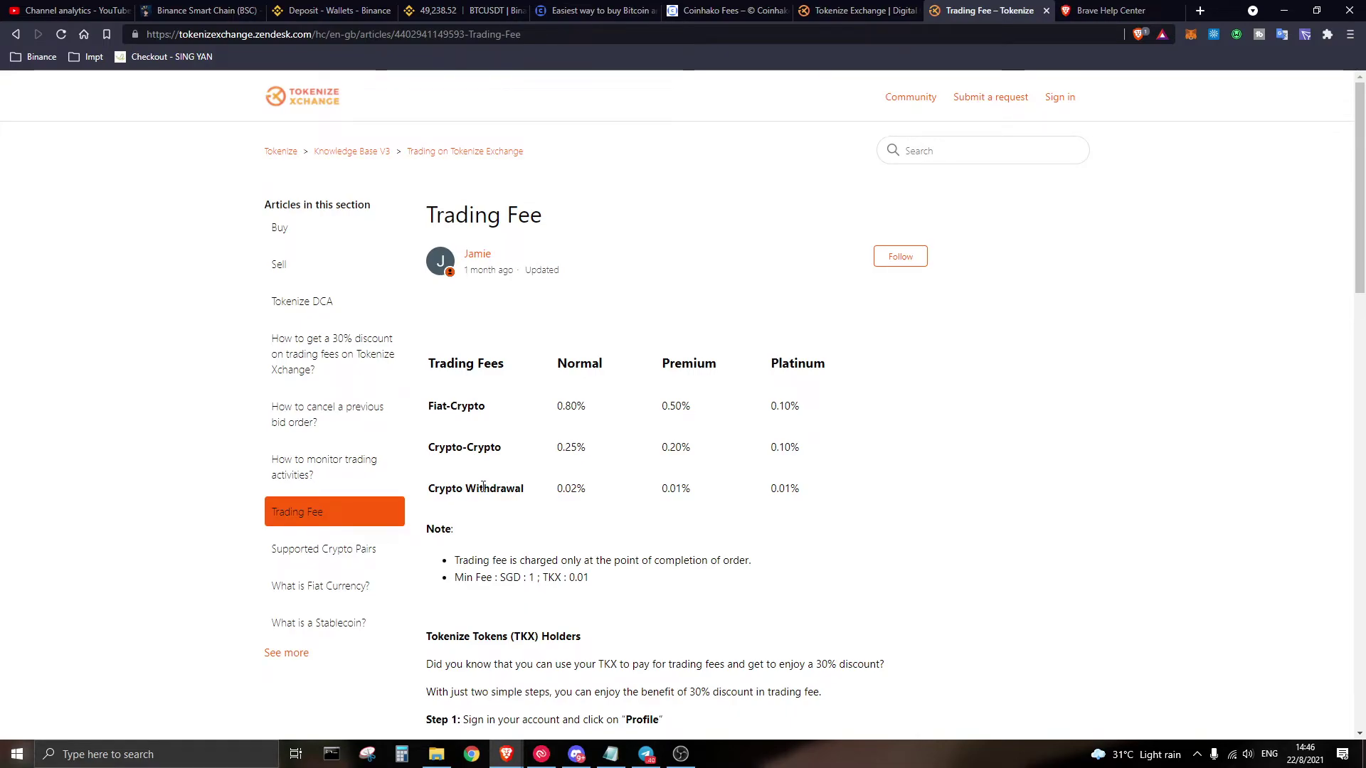
pyautogui.doubleClick(565, 486)
pyautogui.click(576, 491)
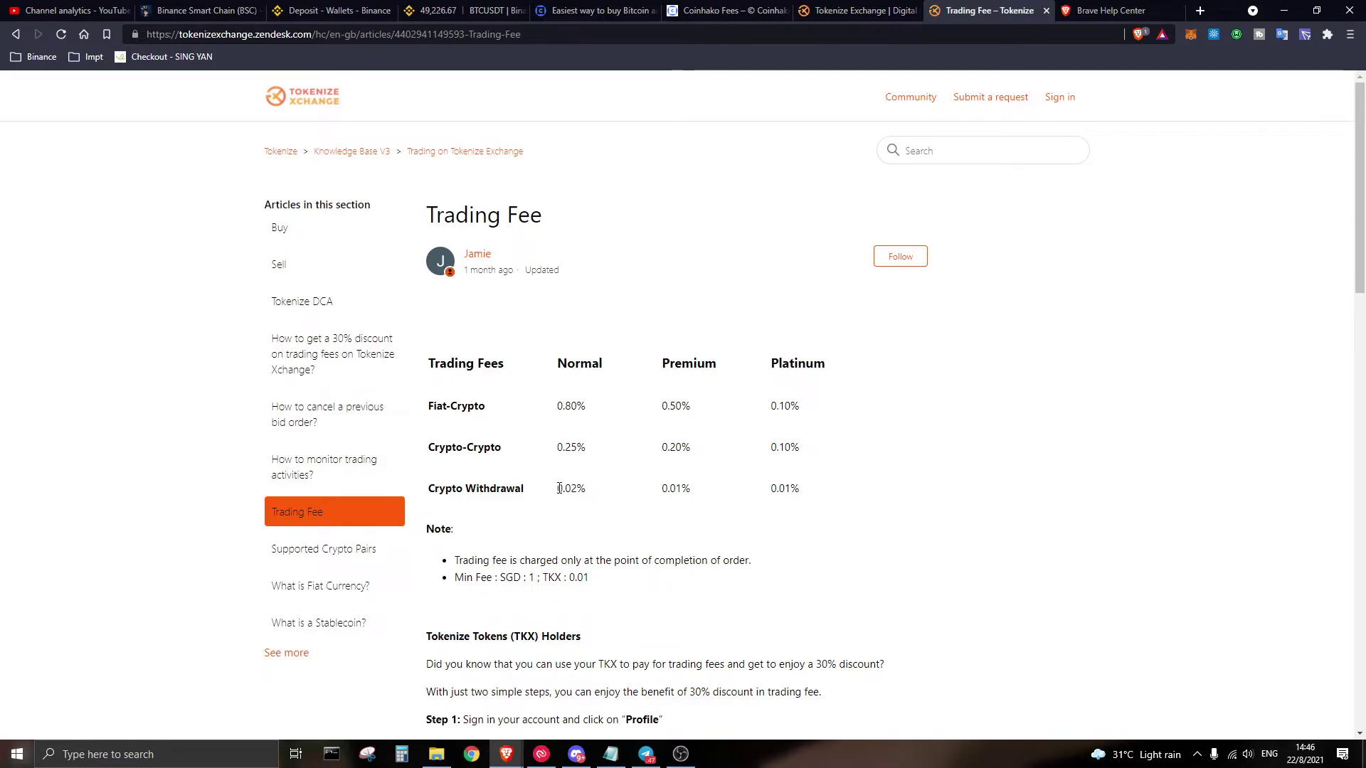
pyautogui.moveTo(543, 488); pyautogui.dragTo(608, 492)
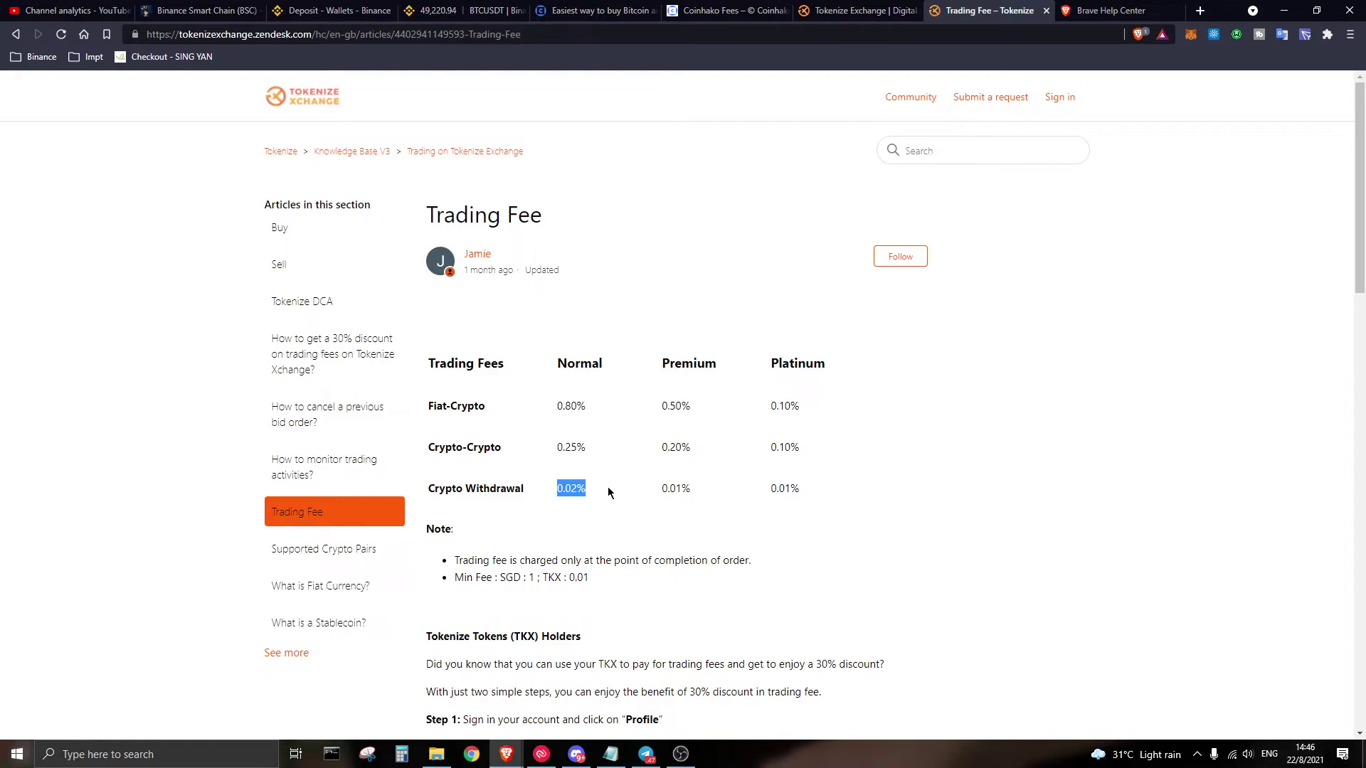
pyautogui.click(569, 490)
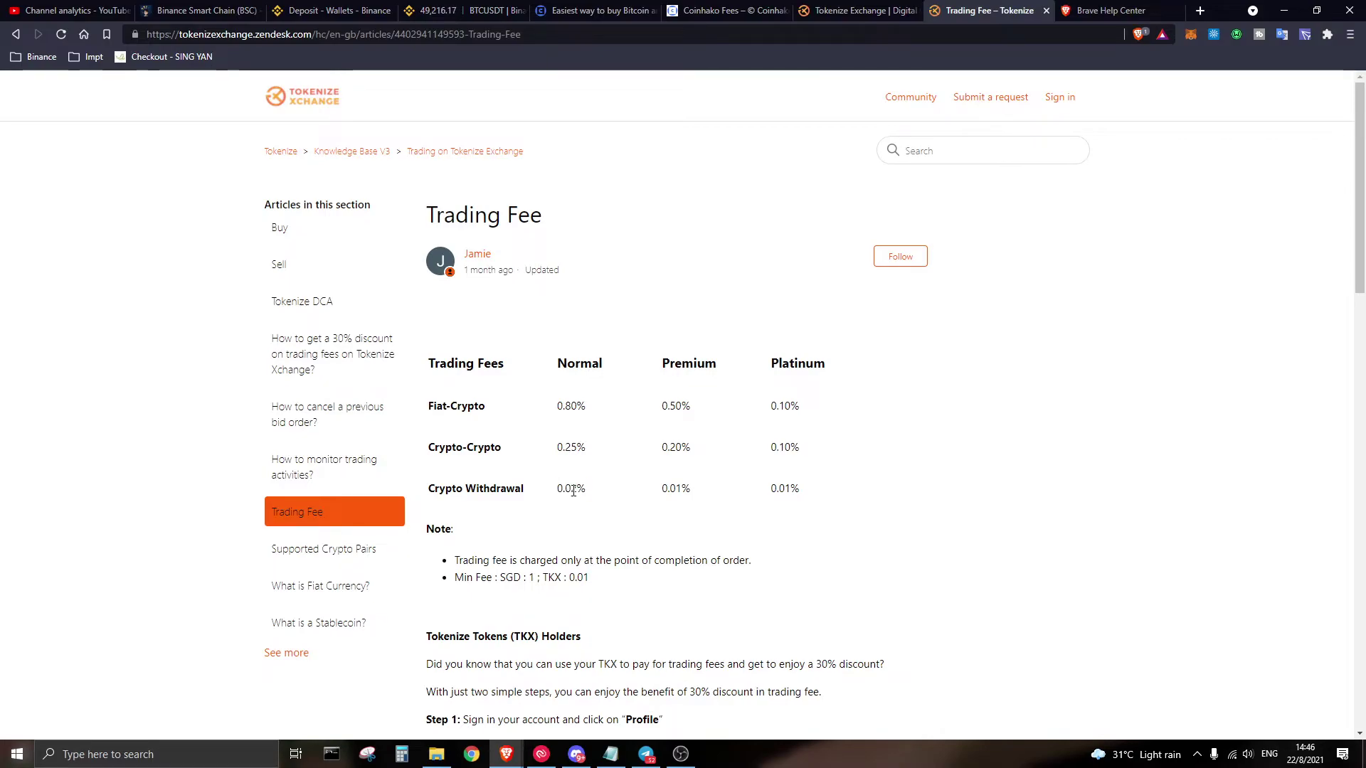